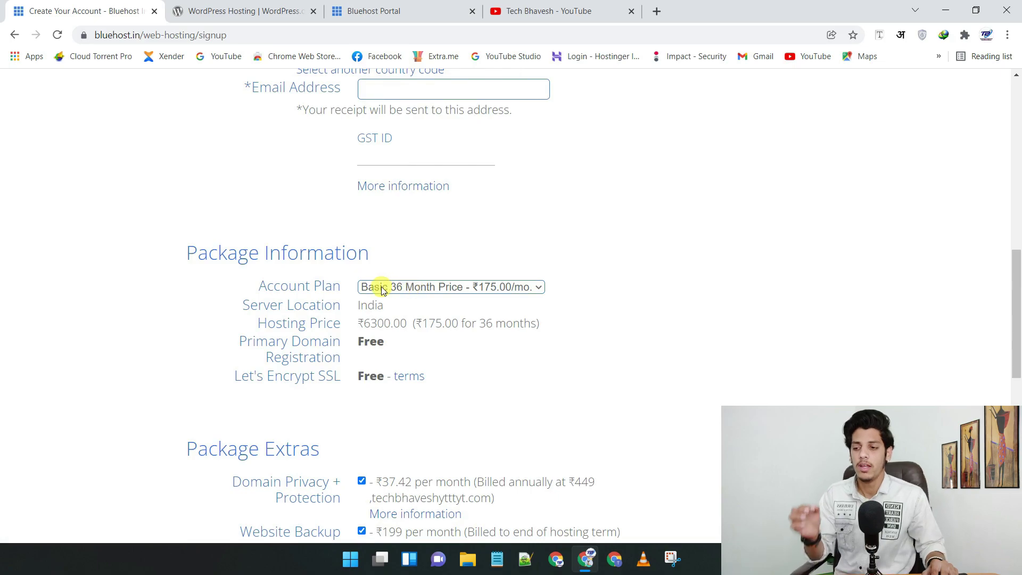
- Select the Basic 12 Month account plan
left_click(422, 292)
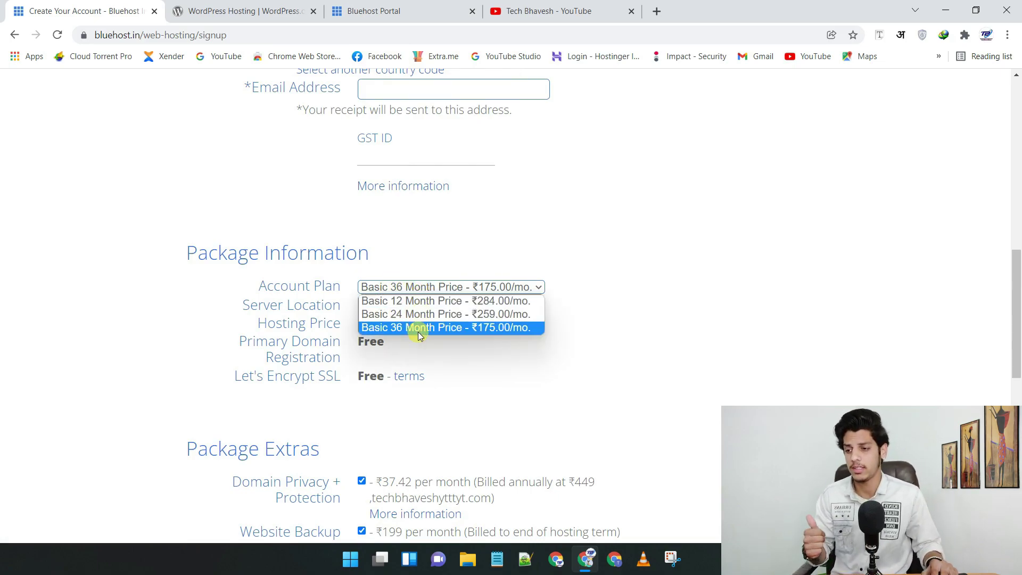
left_click(421, 303)
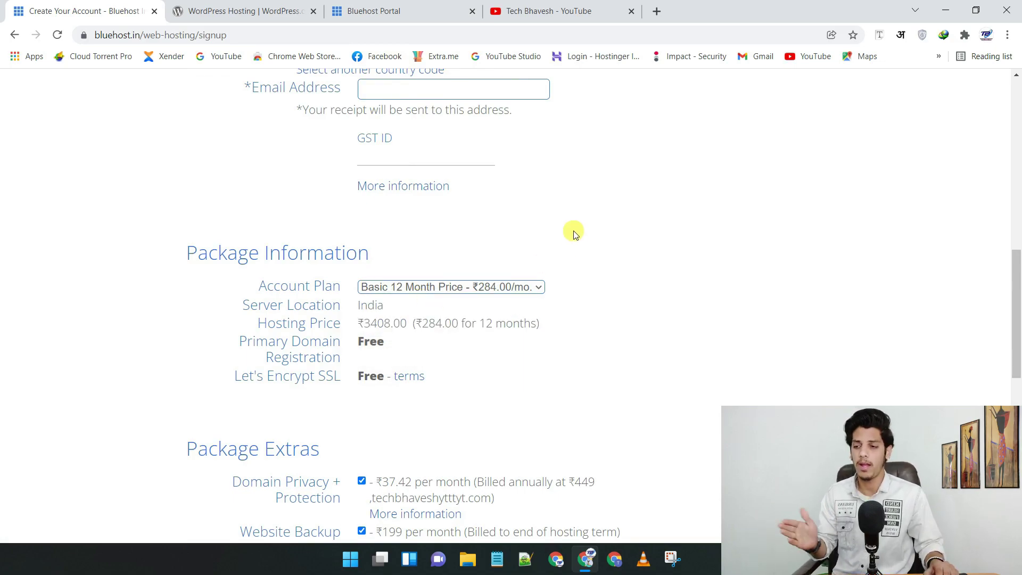
scroll(569, 234, "down", 1)
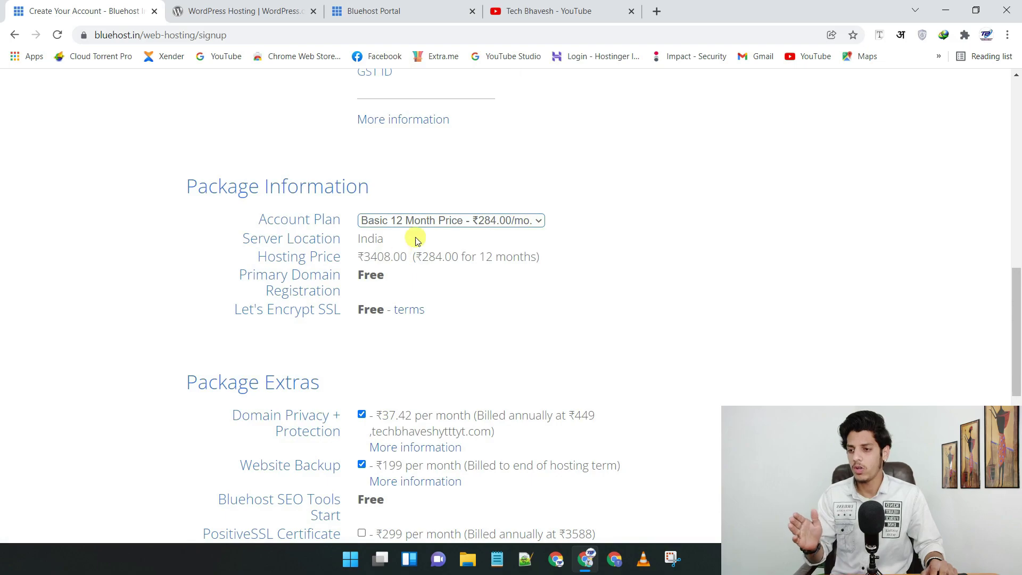
scroll(422, 206, "down", 2)
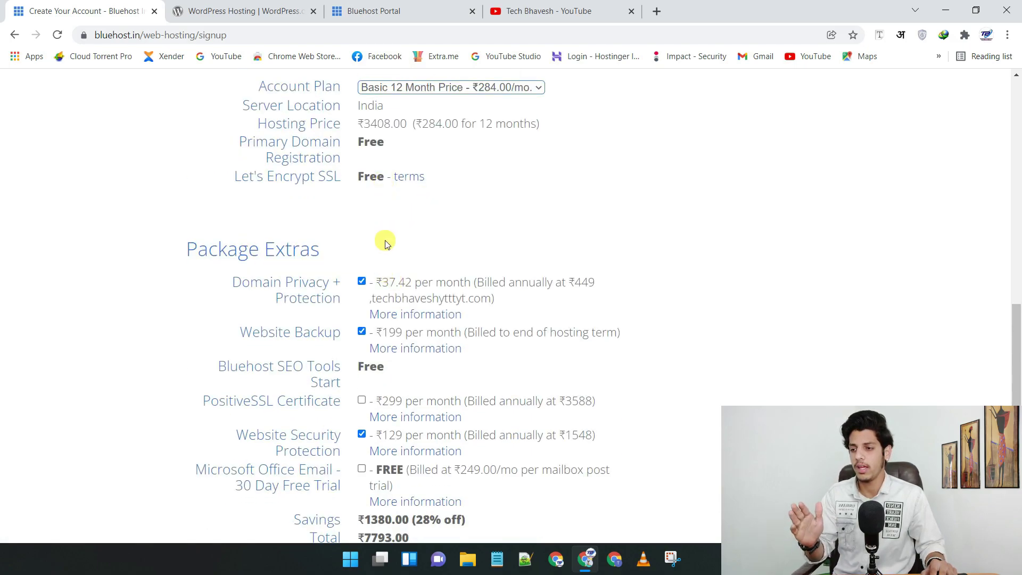
- Remove Domain Privacy, Website Backup and Website Security, bringing the total to ₹3408.00
left_click(362, 281)
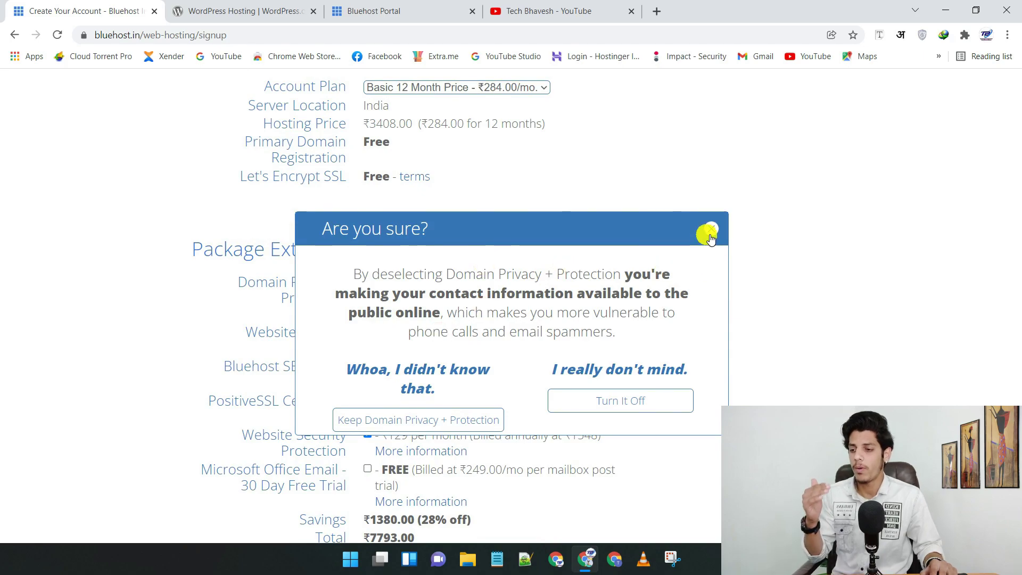
left_click(711, 228)
left_click(361, 332)
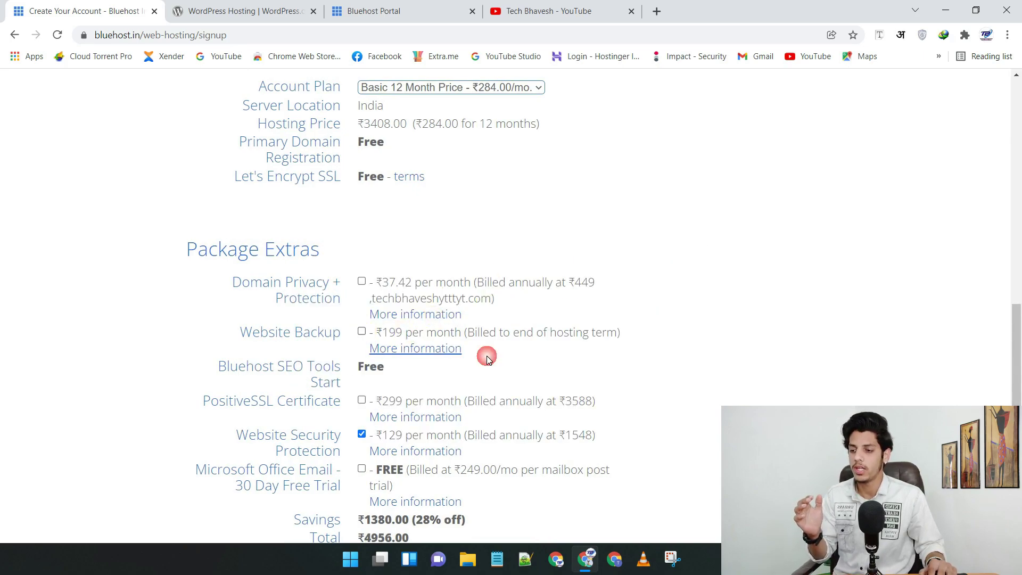
left_click(362, 433)
scroll(646, 274, "down", 3)
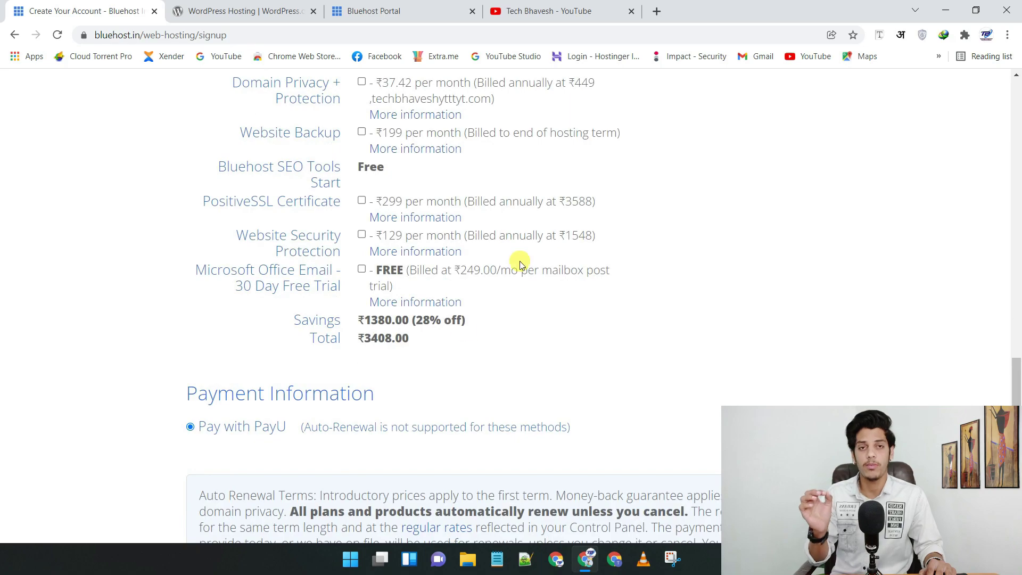
left_click_drag(357, 338, 419, 340)
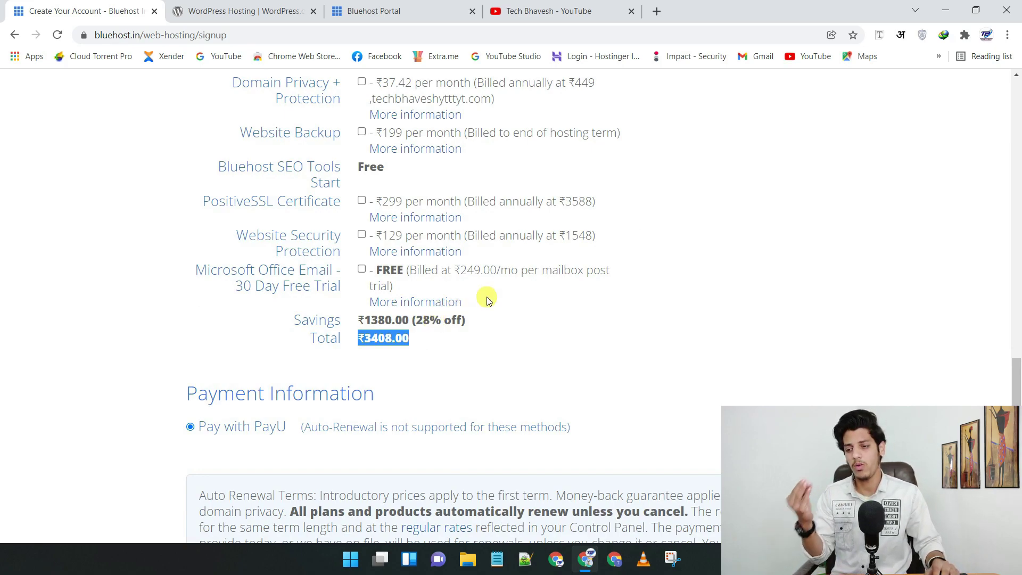
scroll(524, 278, "down", 3)
scroll(582, 227, "down", 1)
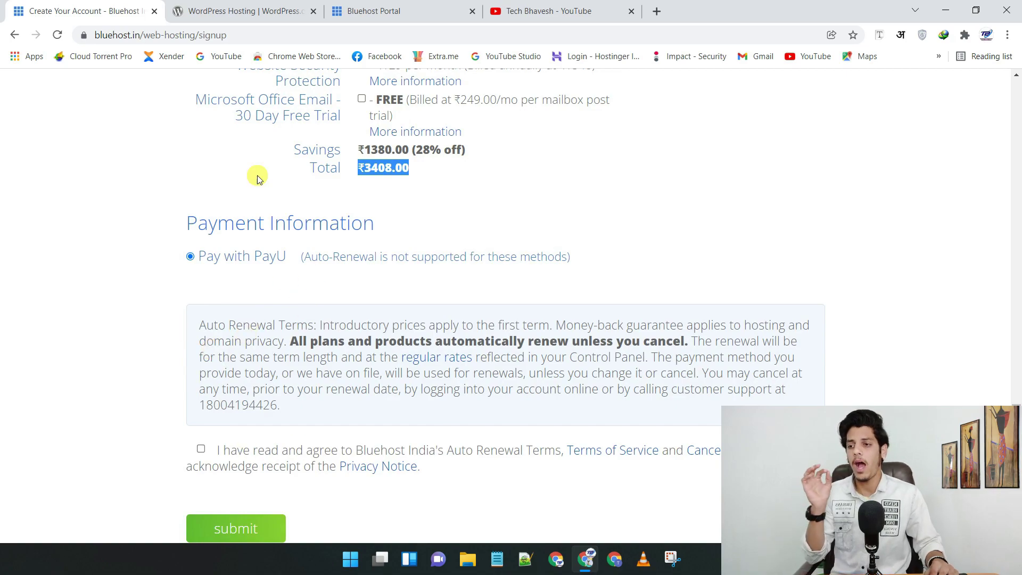
left_click(411, 6)
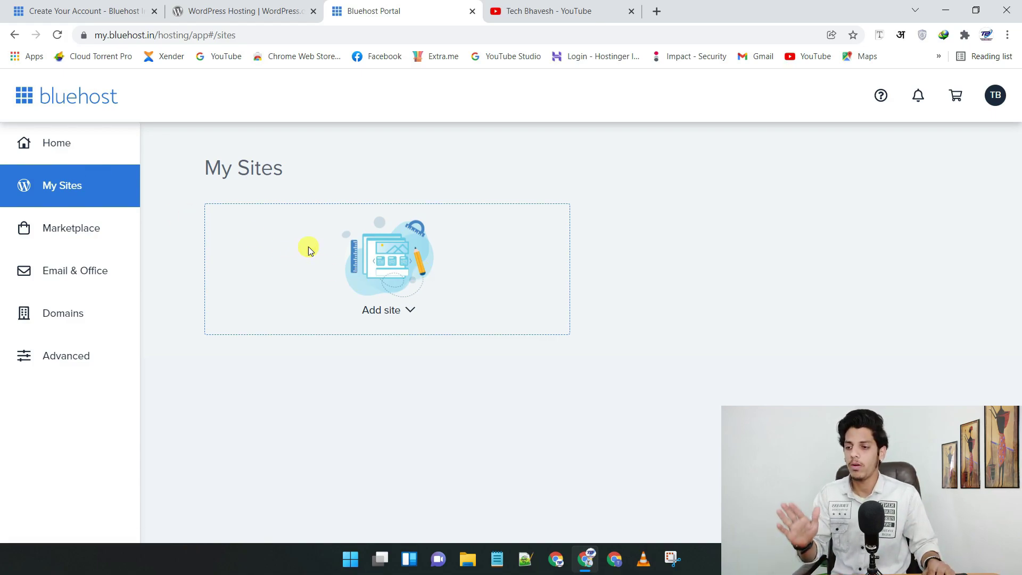
- Create a new site, choosing the plain WordPress option over the Website Builder
left_click(411, 311)
left_click(408, 344)
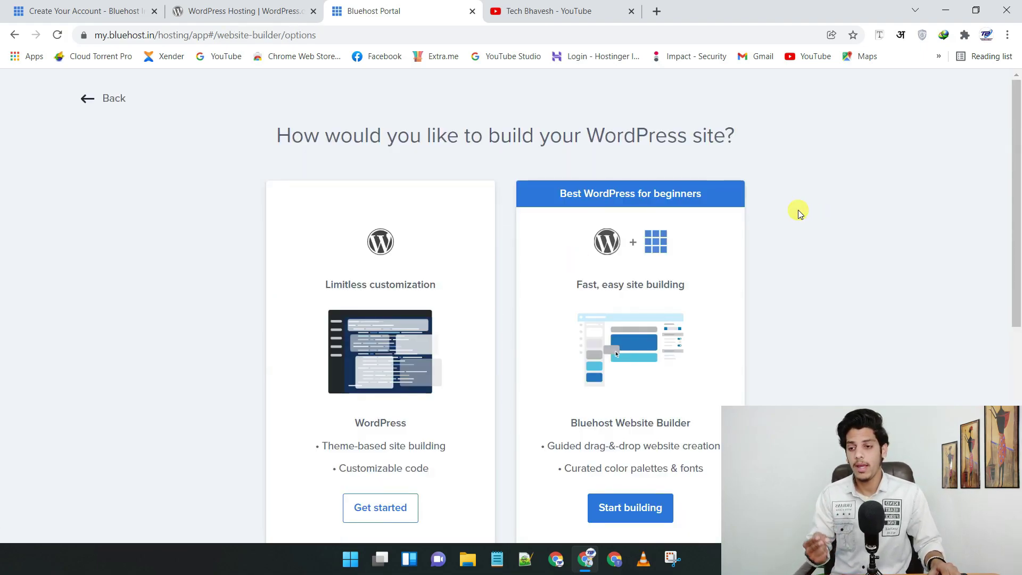
scroll(757, 269, "down", 2)
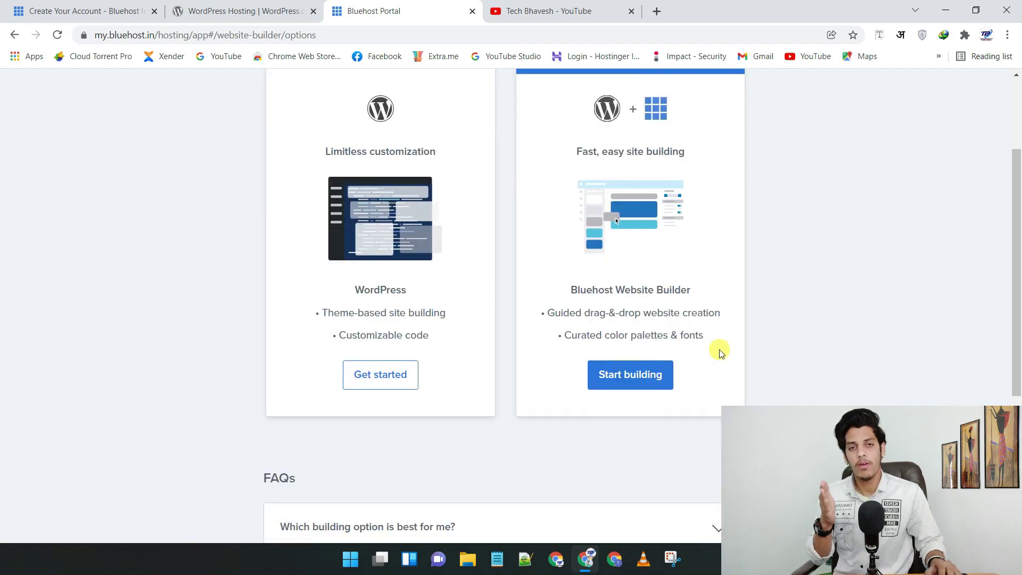
scroll(699, 274, "up", 2)
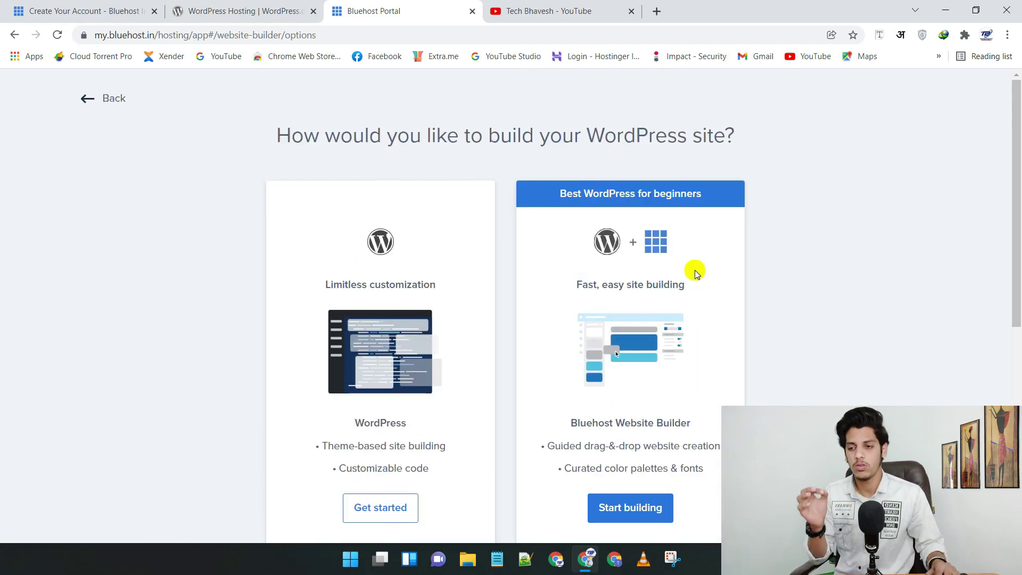
scroll(657, 261, "down", 2)
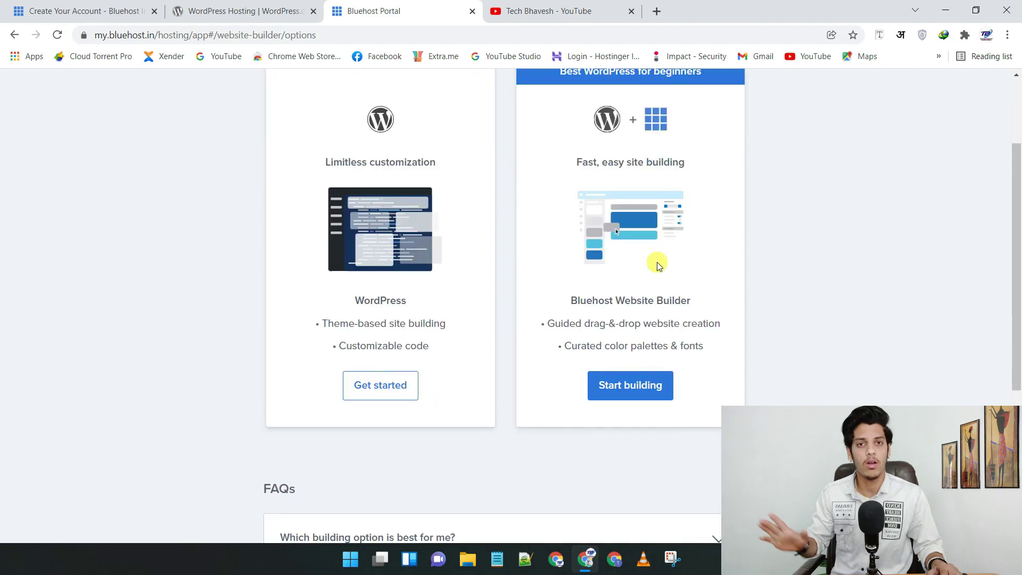
scroll(538, 206, "up", 2)
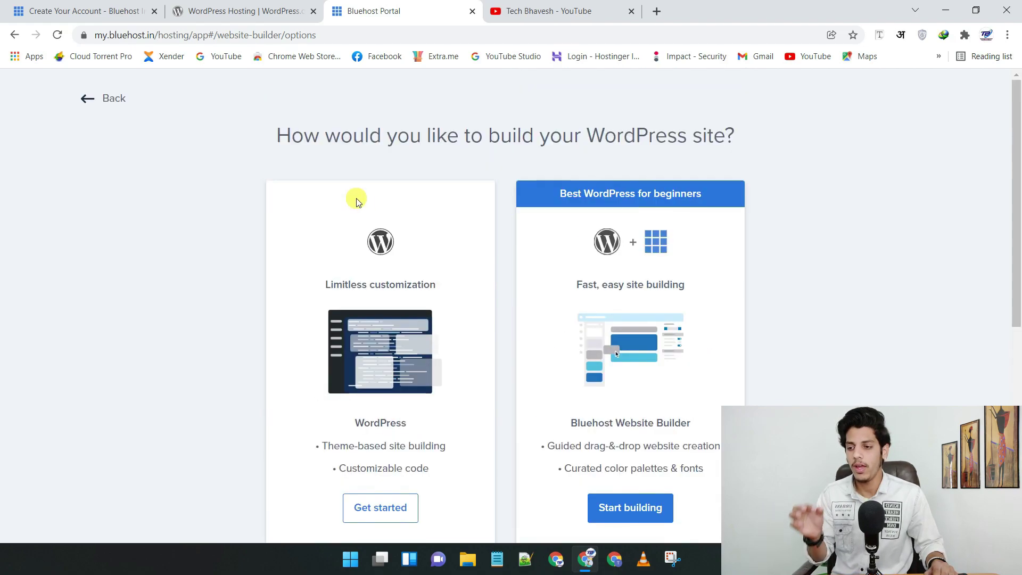
scroll(414, 239, "down", 2)
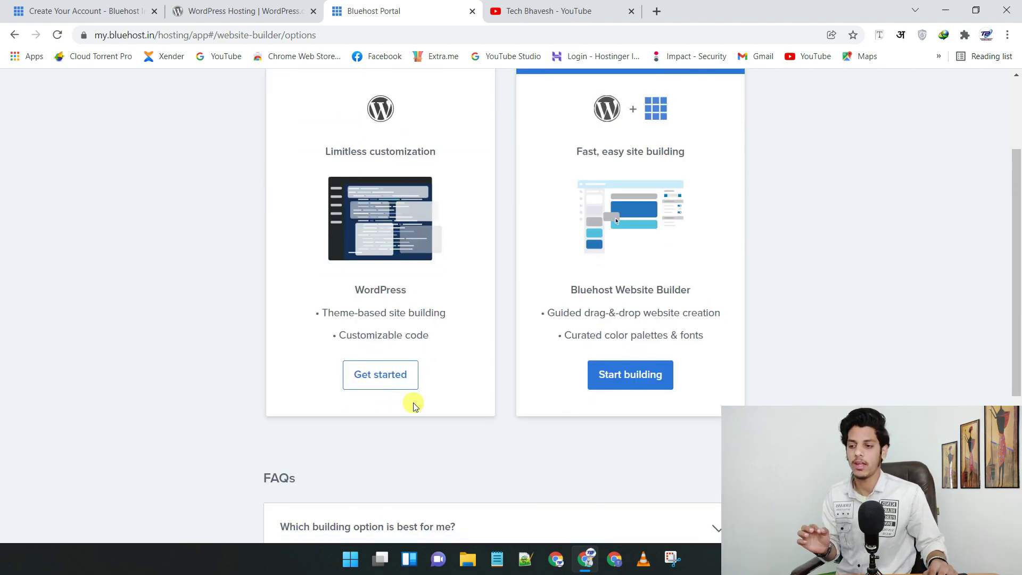
left_click(377, 376)
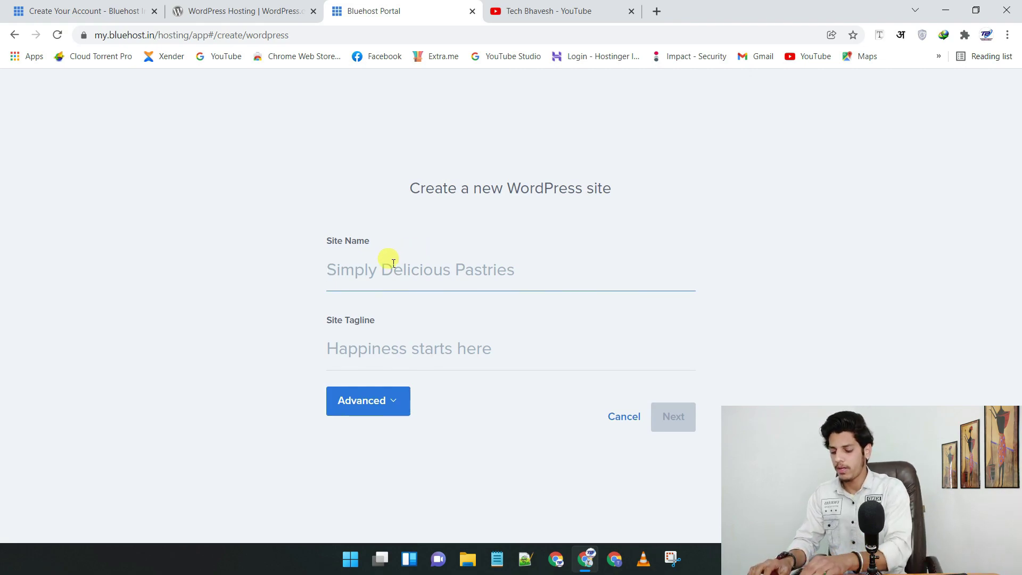
- Enter site name 'Movie Review' and tagline 'Latest Movie Review', then continue
type("Movie Review")
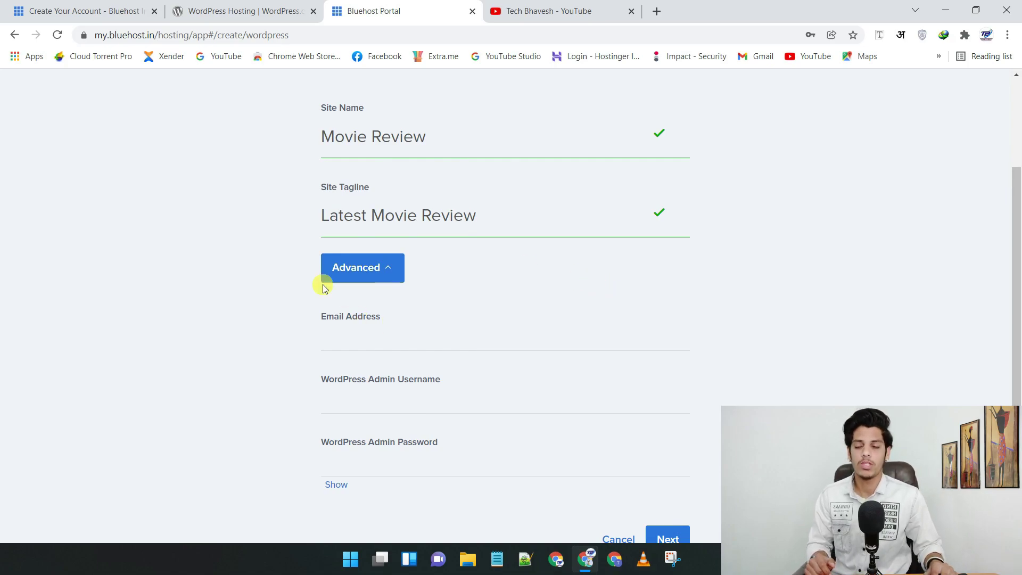
left_click(363, 336)
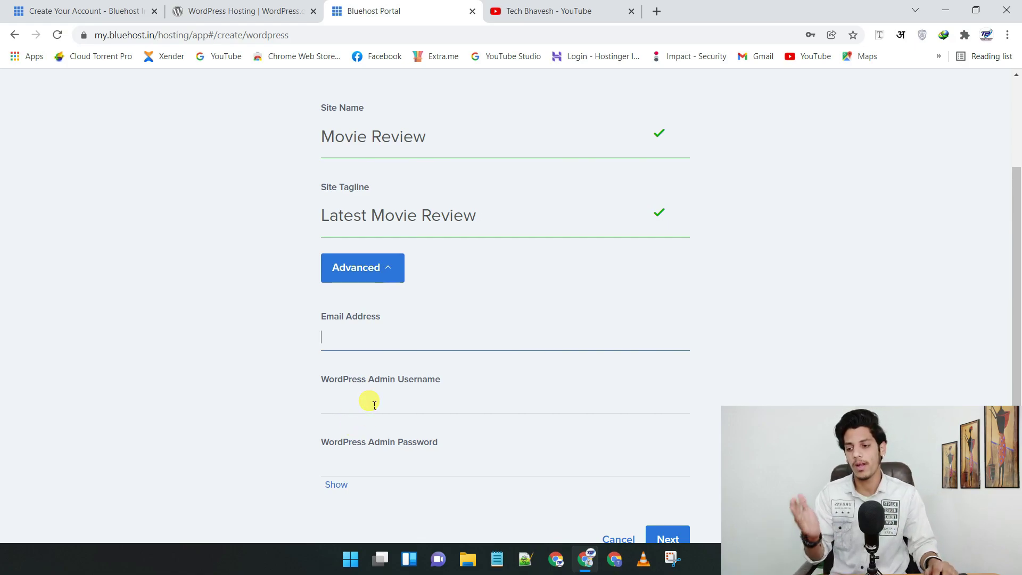
key("Return")
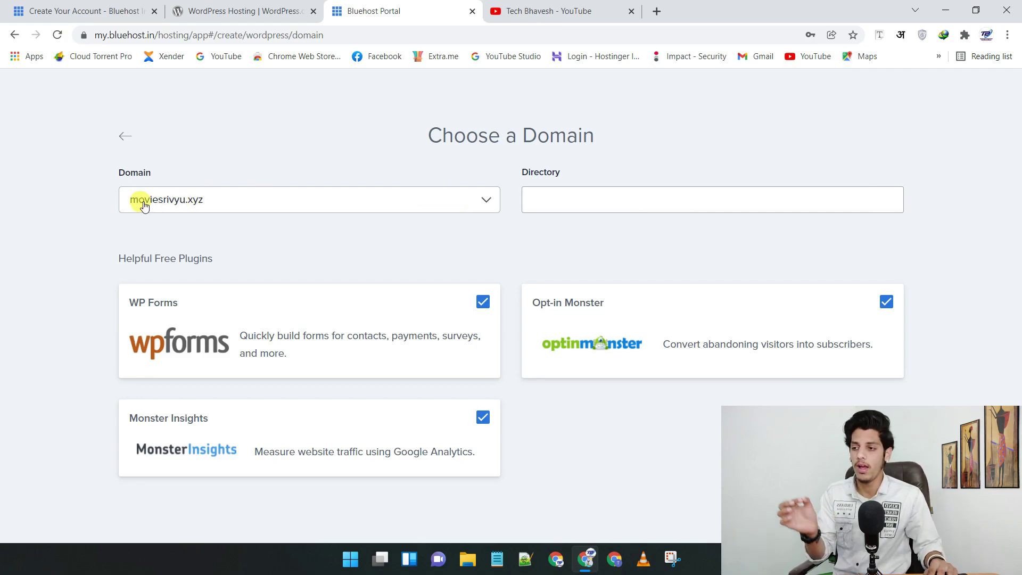
- Keep domain moviesrivyu.xyz, untick WP Forms, Monster Insights and Opt-in Monster, and continue
left_click(296, 197)
left_click(301, 198)
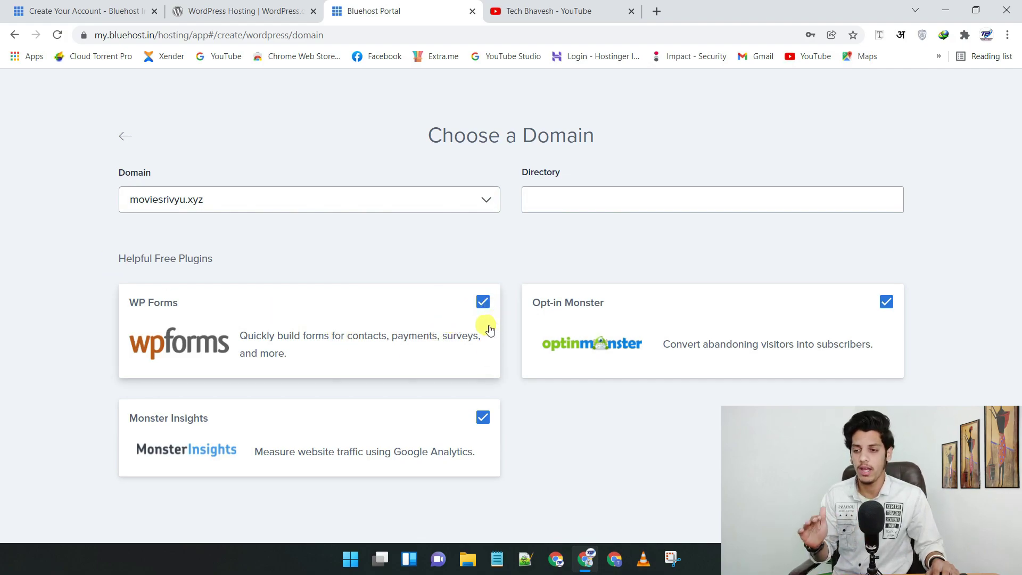
left_click(483, 303)
left_click(483, 417)
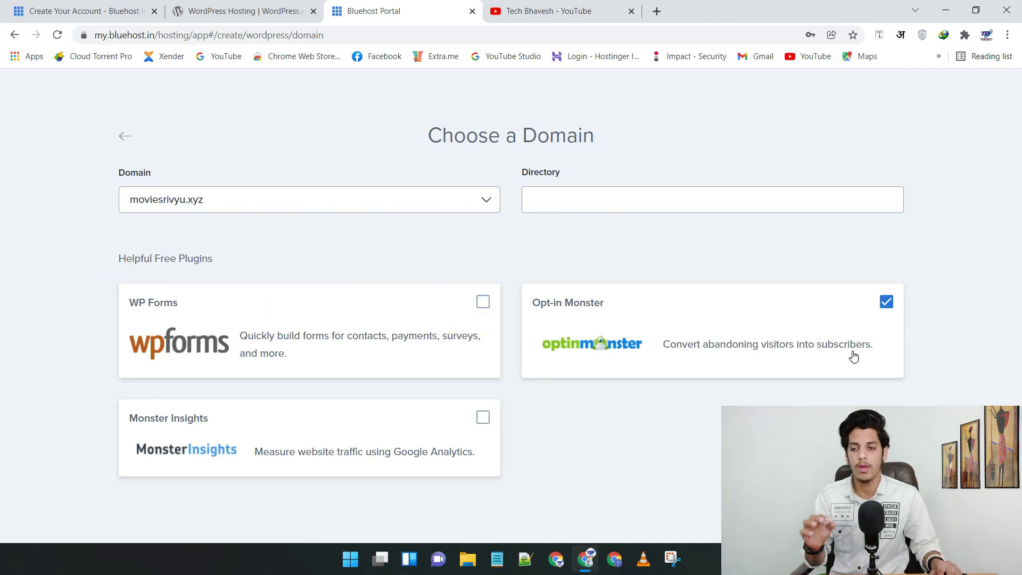
left_click(892, 301)
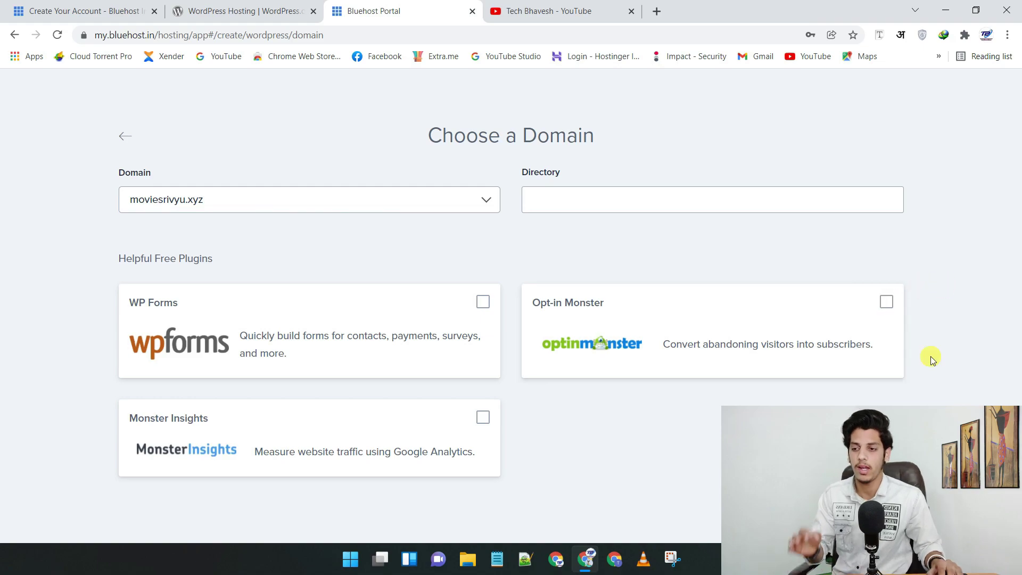
left_click(862, 513)
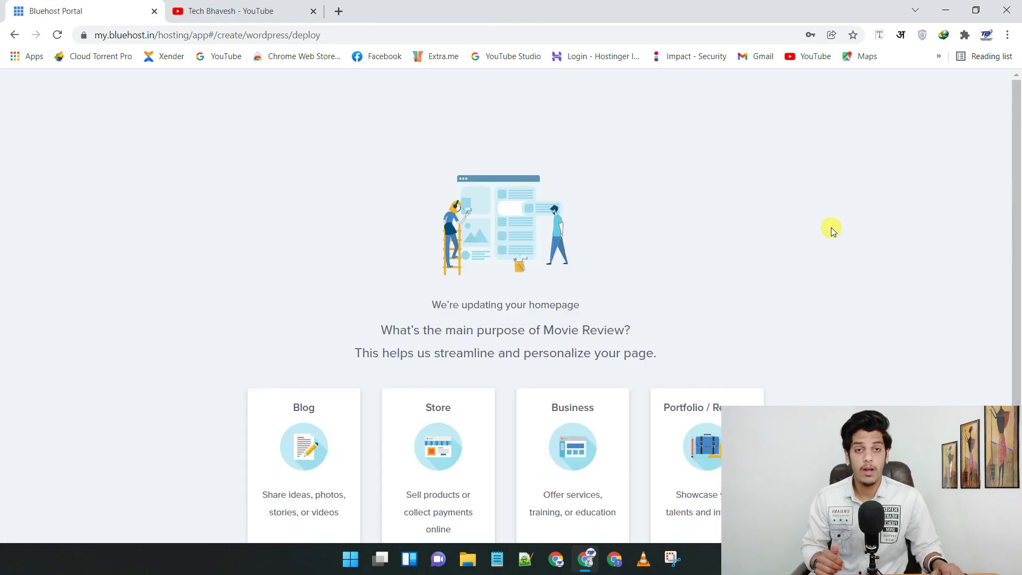
- Set the site's main purpose to Blog and log in to the WordPress dashboard
scroll(820, 228, "down", 2)
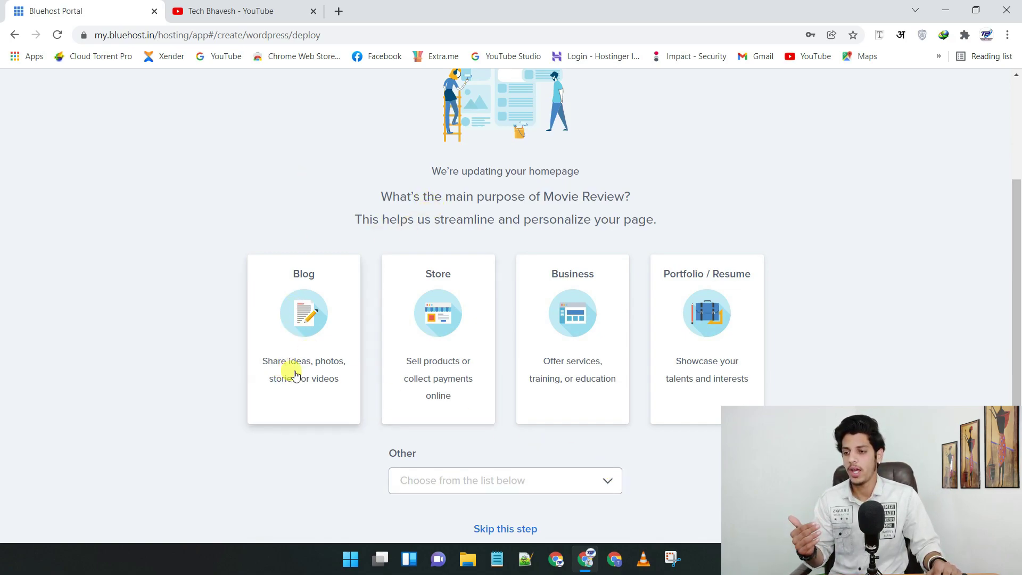
left_click(279, 272)
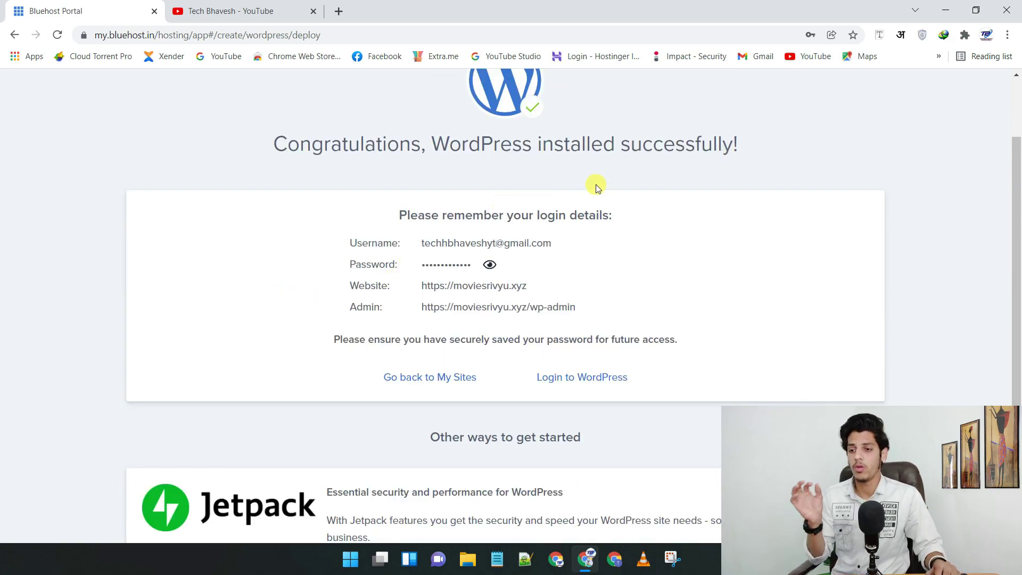
scroll(322, 173, "up", 1)
left_click_drag(266, 208, 735, 213)
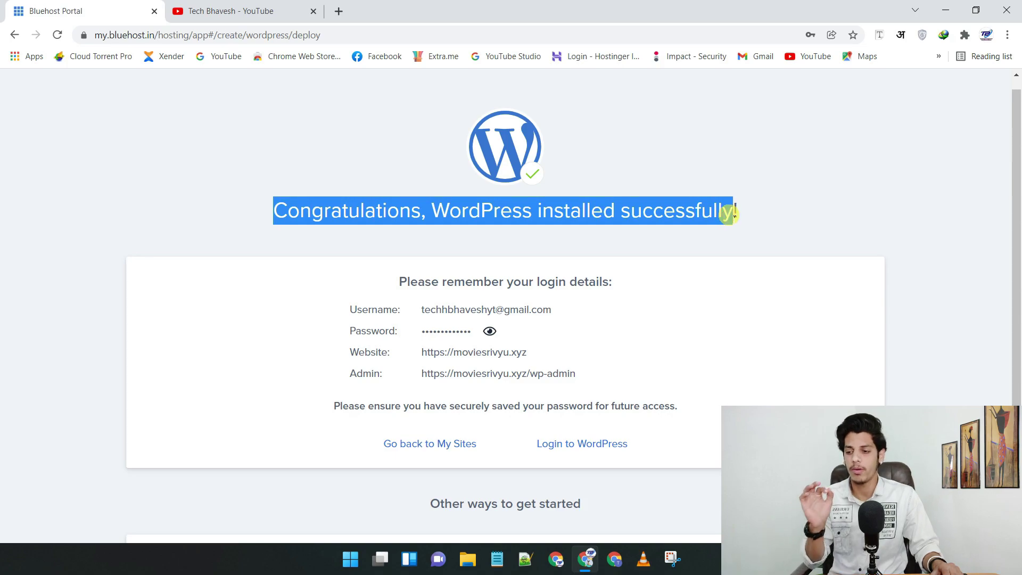
scroll(716, 212, "down", 2)
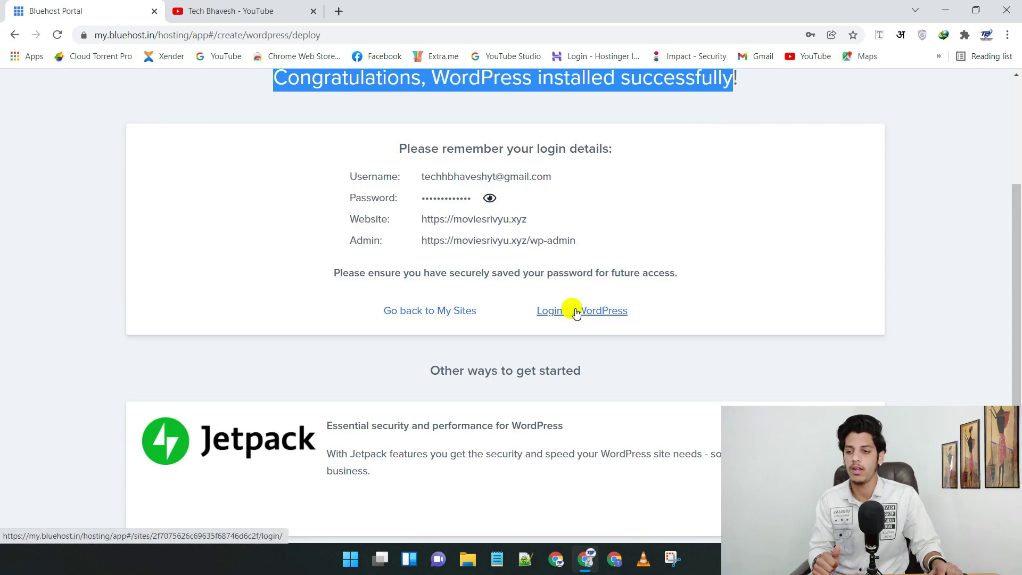
left_click(576, 313)
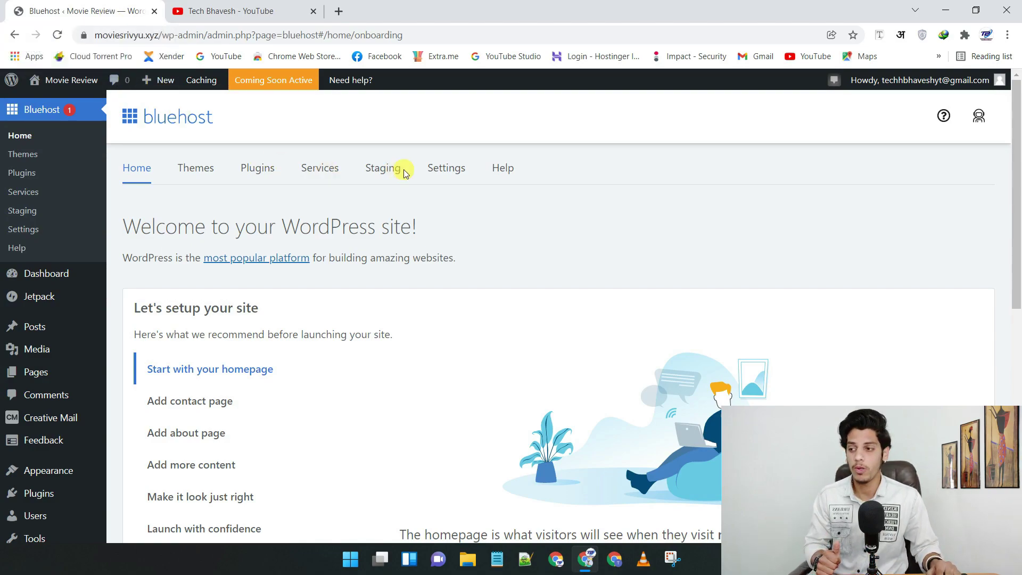
- Open the live Movie Review site in a new browser tab
mouse_move(75, 80)
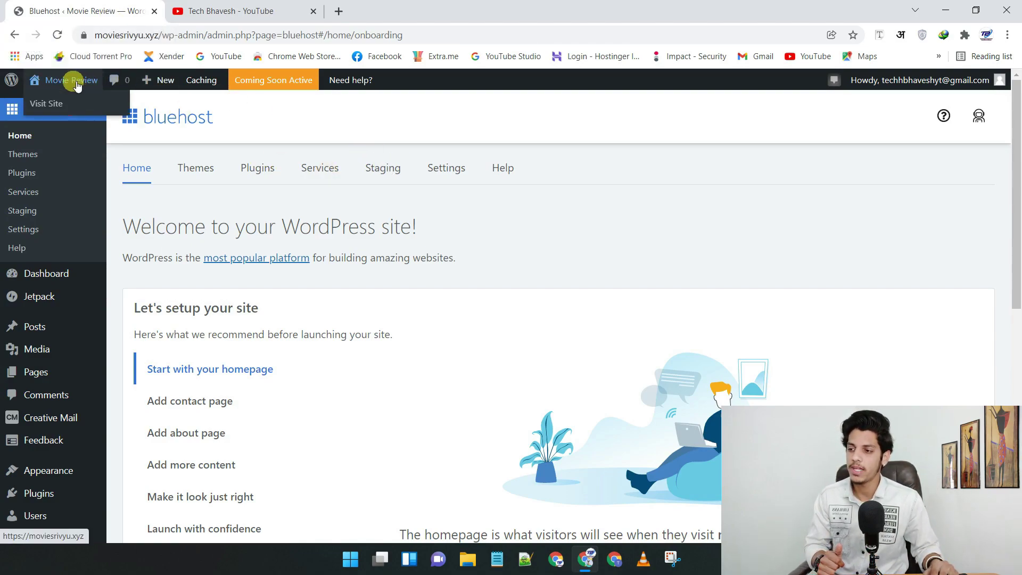
right_click(58, 103)
left_click(72, 115)
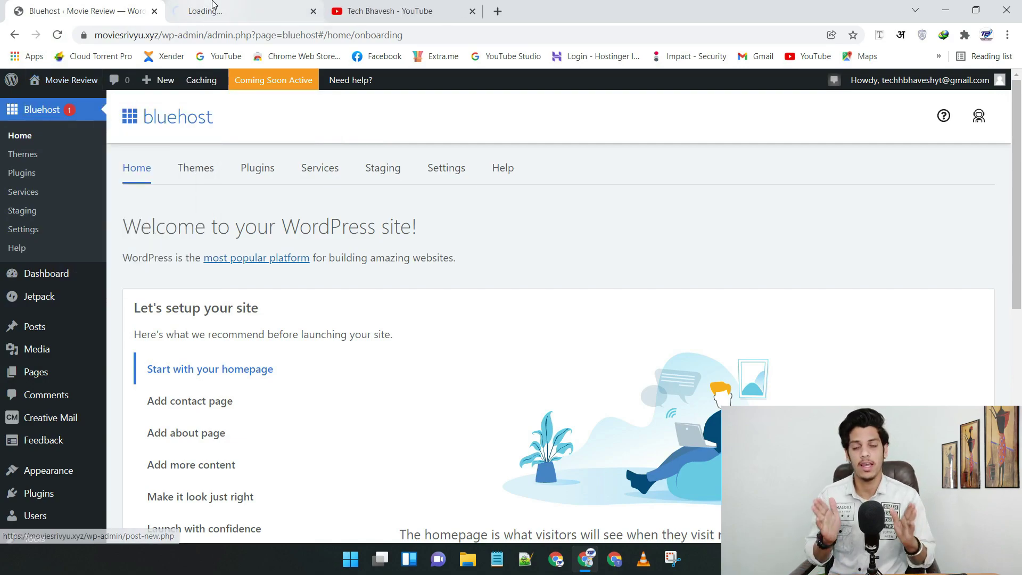
left_click(213, 5)
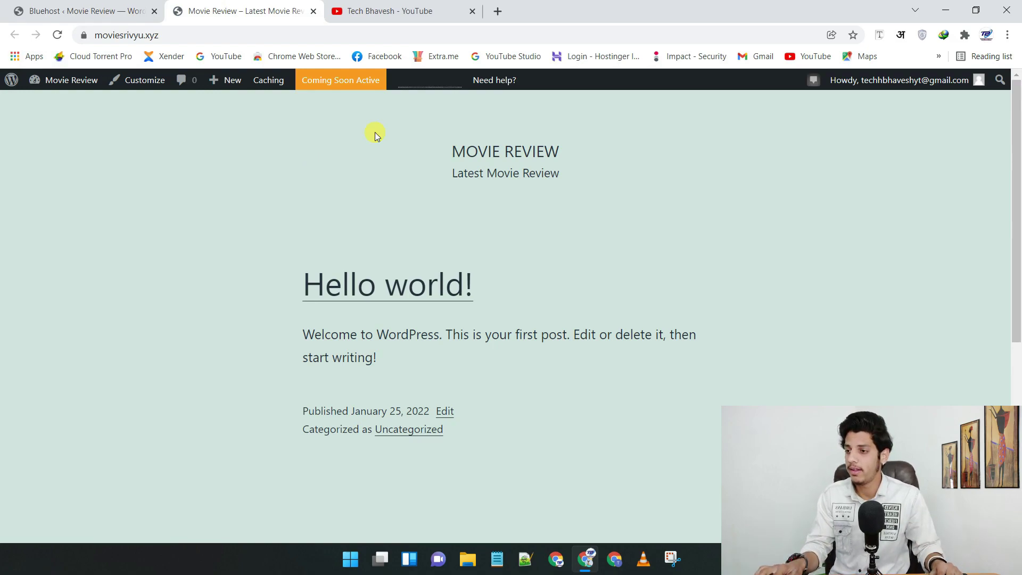
- Load the techbhaveshyt.in website in a fresh tab
left_click(497, 10)
type("techbhaveshyt.in")
left_click(146, 62)
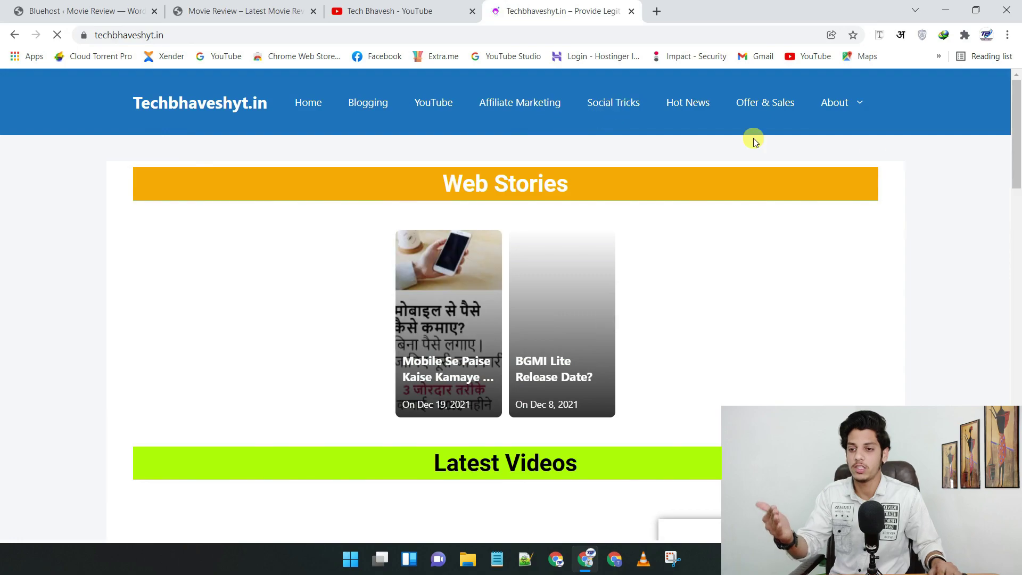
- Browse techbhaveshyt.in, cancel its notification prompt, and return to the WordPress admin tab
scroll(1018, 141, "down", 6)
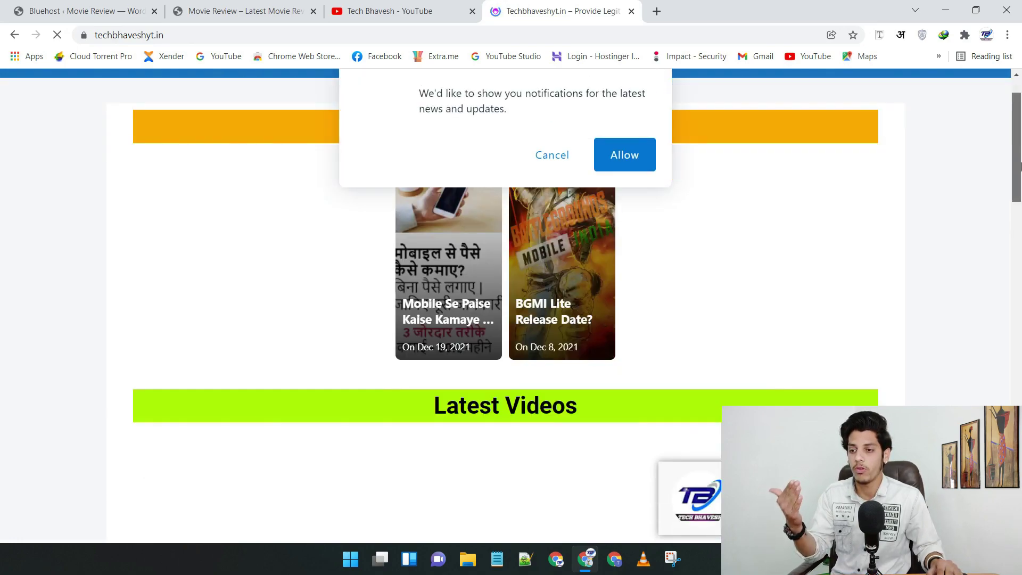
left_click(551, 156)
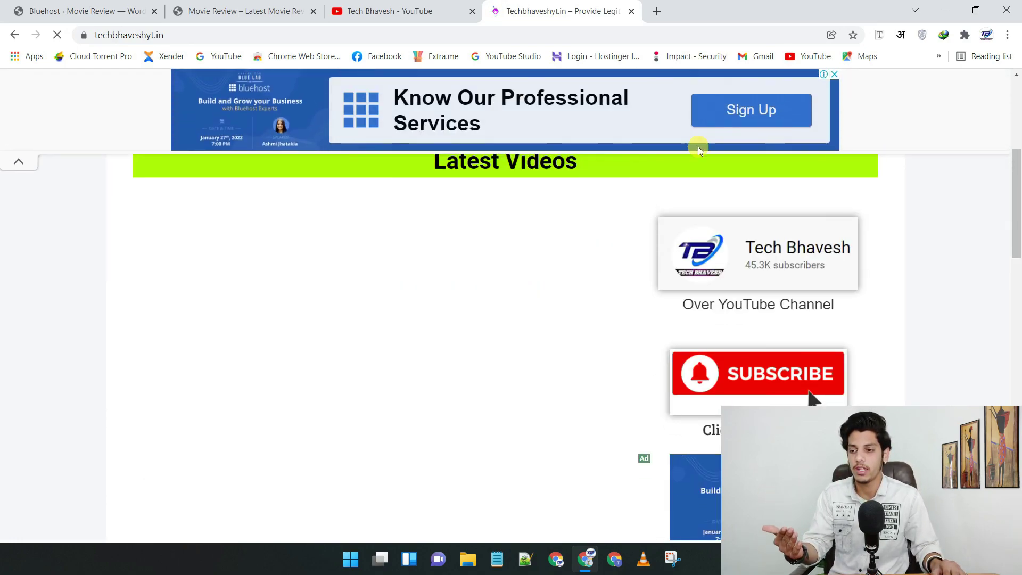
scroll(1019, 324, "down", 9)
left_click_drag(1019, 324, 1018, 99)
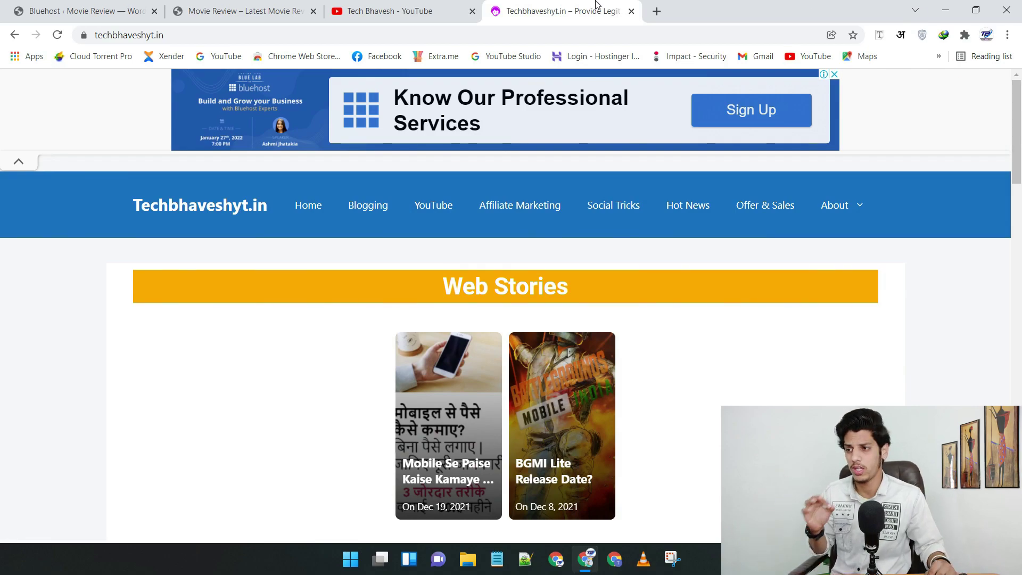
left_click(112, 4)
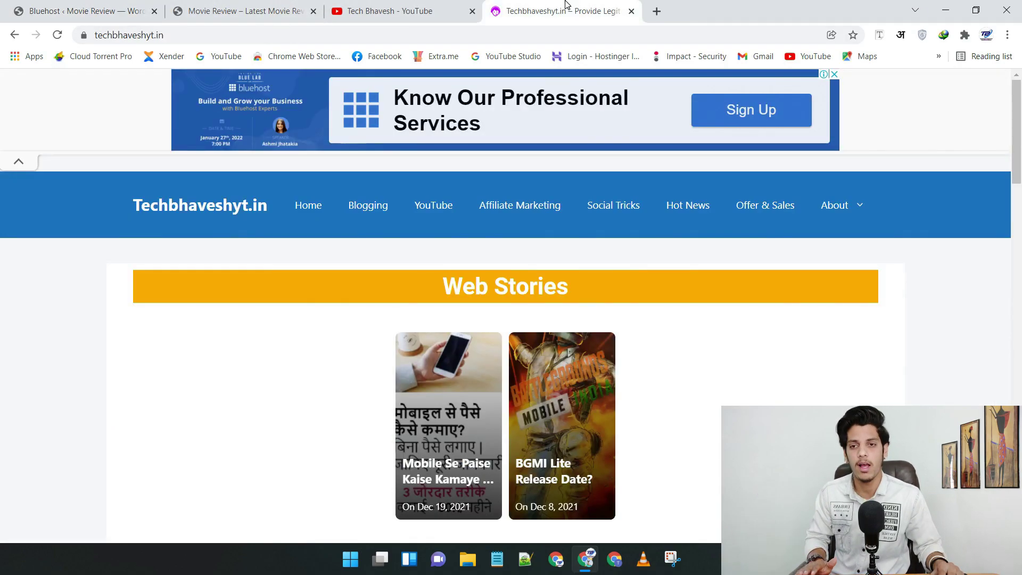
left_click(564, 9)
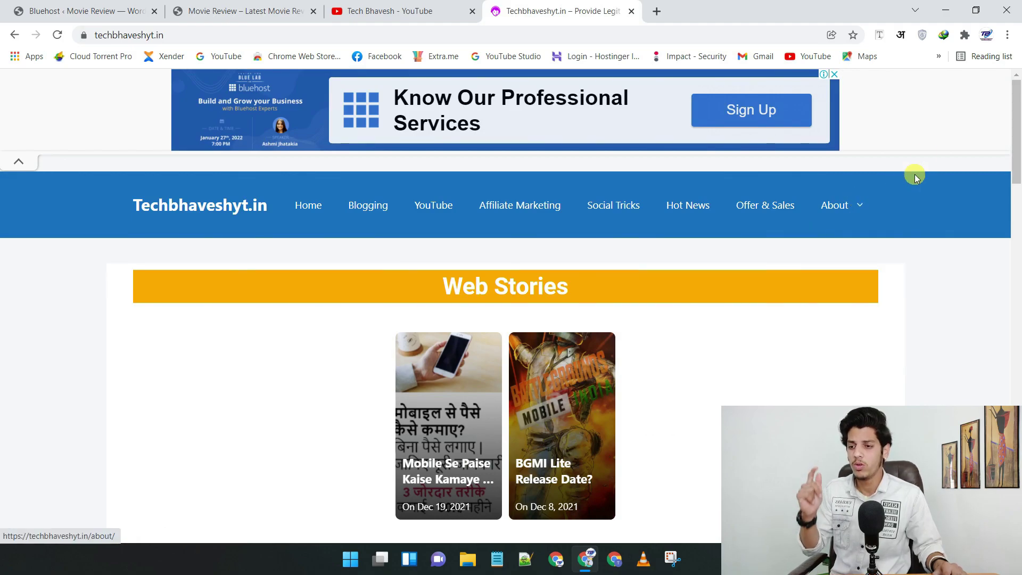
left_click_drag(1016, 133, 1016, 133)
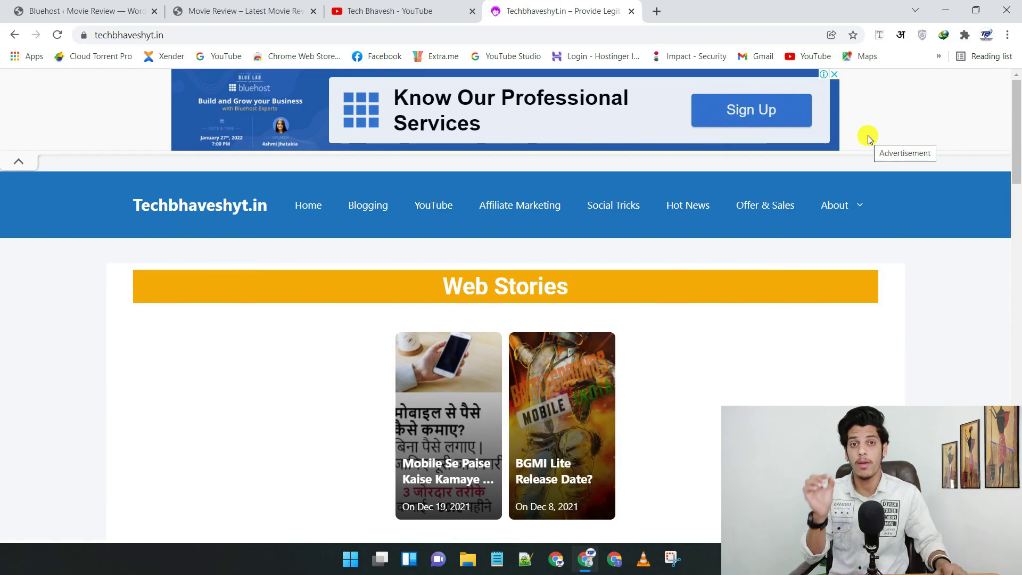
key("ctrl+1")
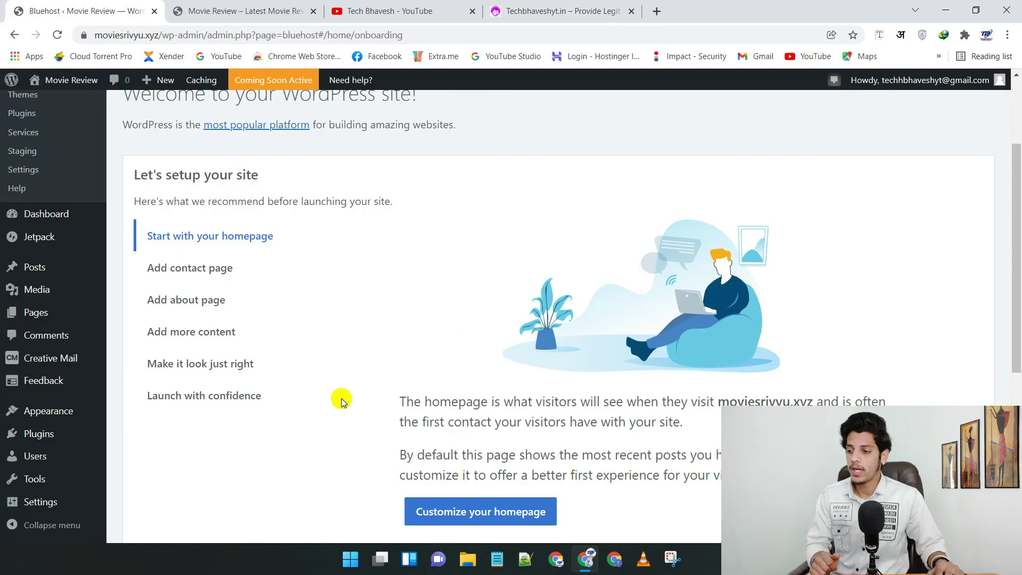
- Select the Post name permalink structure (/%postname%/) and save it
mouse_move(36, 505)
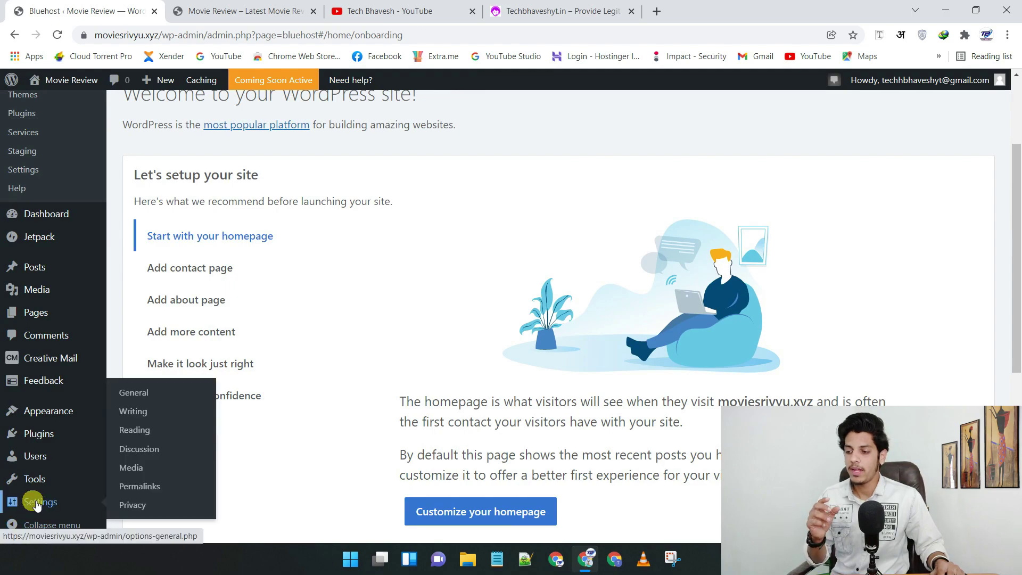
left_click(141, 488)
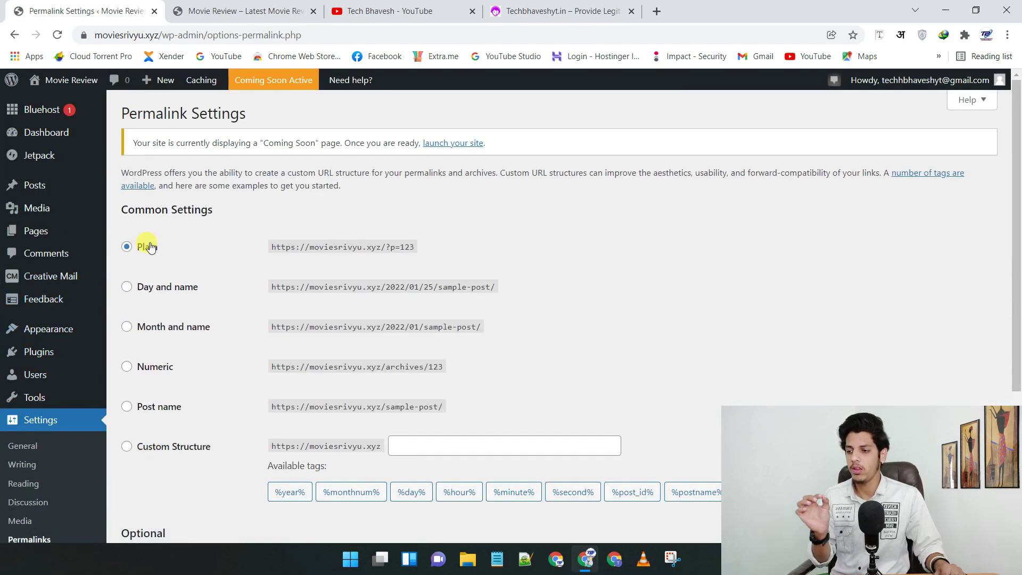
left_click(135, 411)
scroll(521, 379, "down", 3)
scroll(293, 472, "down", 2)
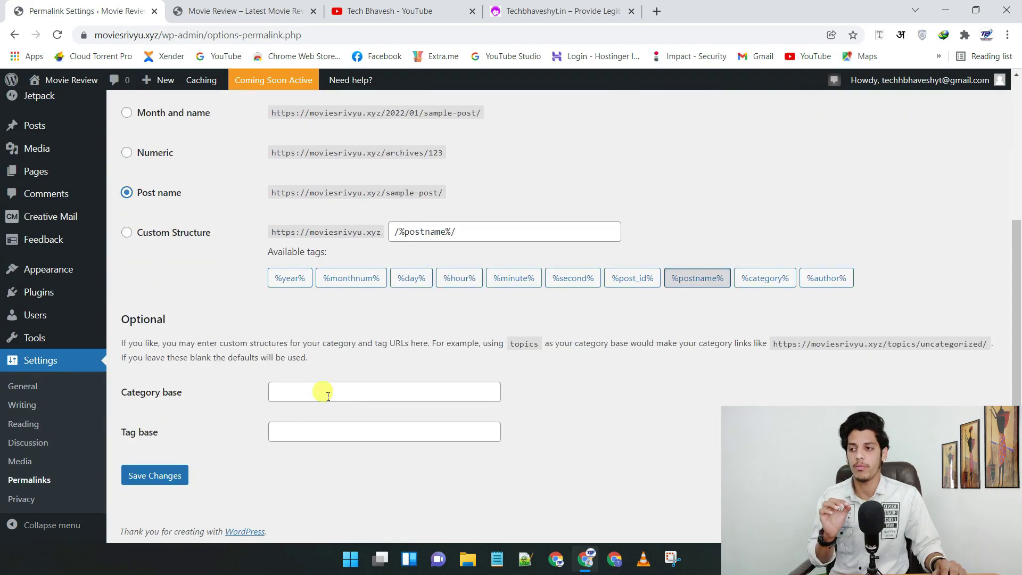
left_click(153, 474)
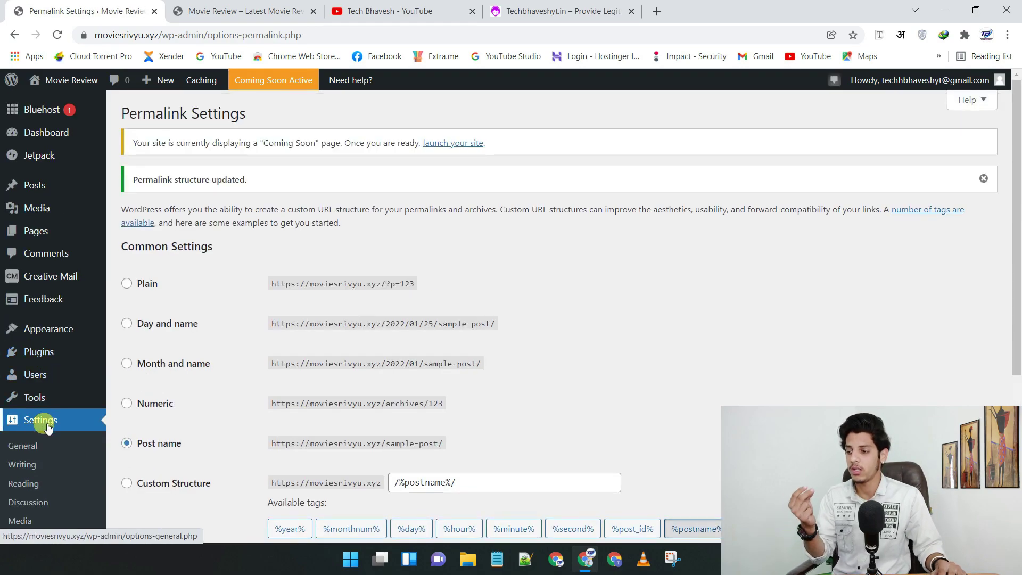
left_click(23, 445)
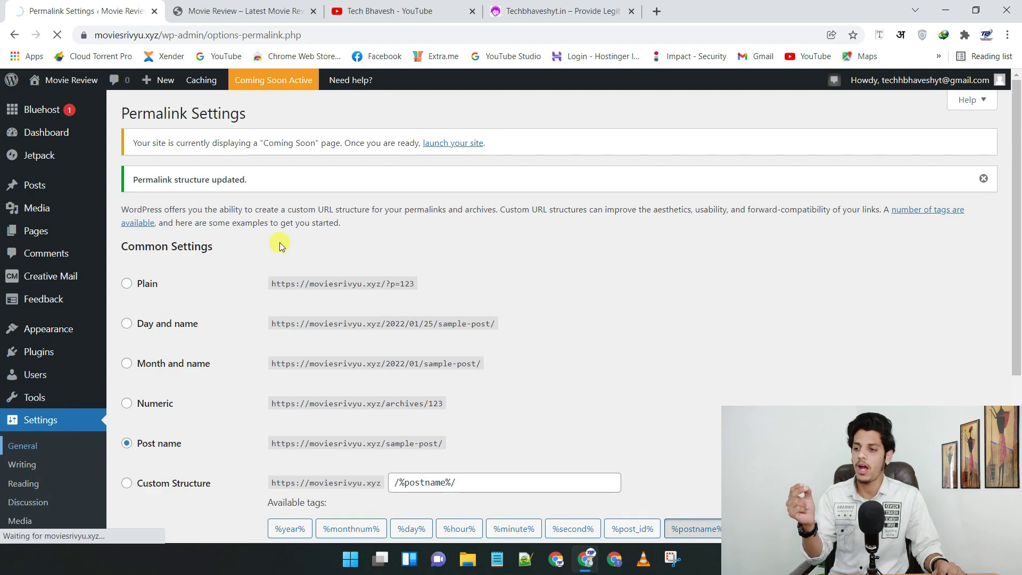
- Check Site Title 'Movie Review' and tagline 'Latest Movie Review', then go to Pages
left_click_drag(354, 186, 252, 186)
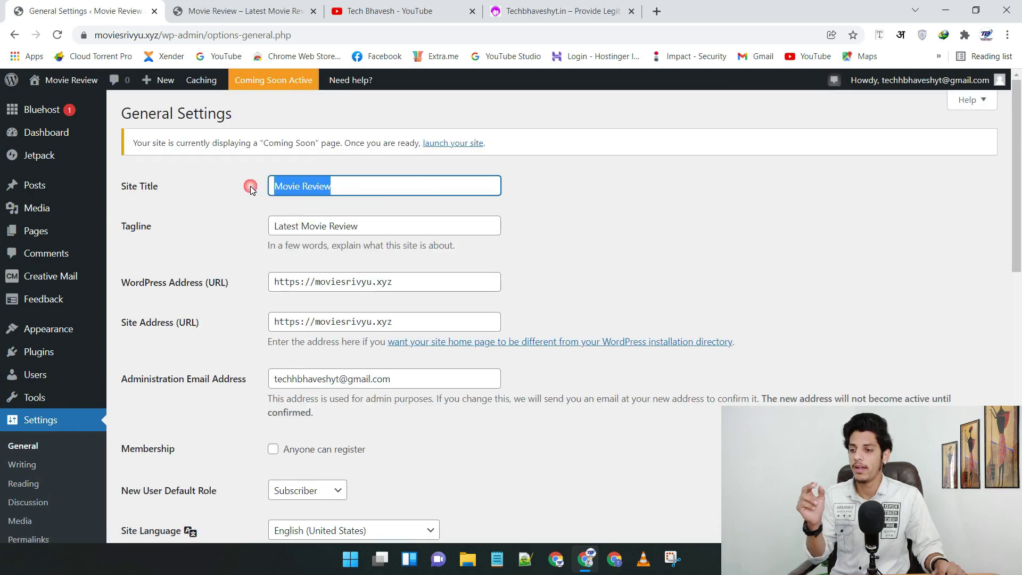
left_click_drag(393, 229, 247, 244)
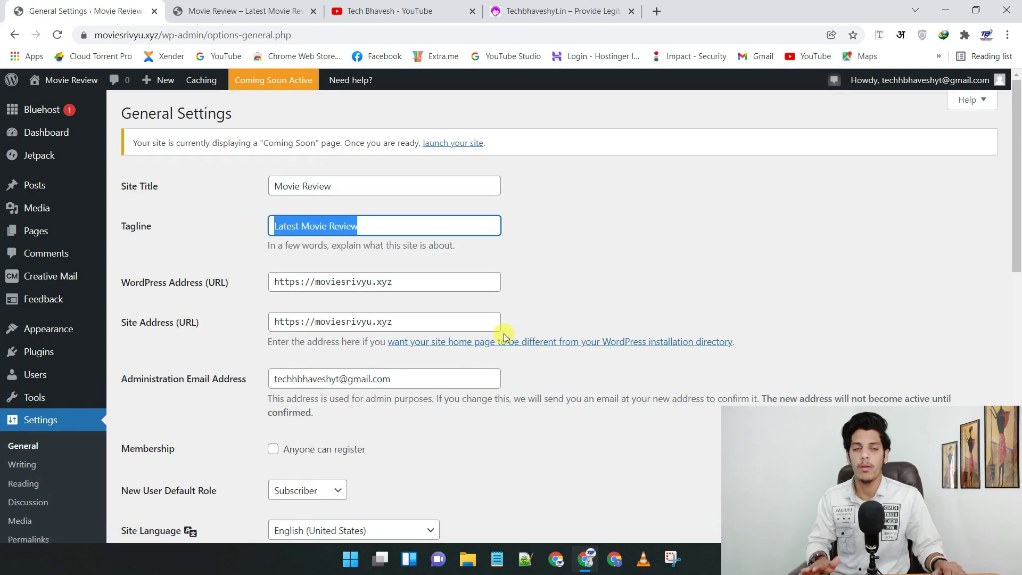
scroll(504, 335, "down", 5)
scroll(394, 288, "down", 1)
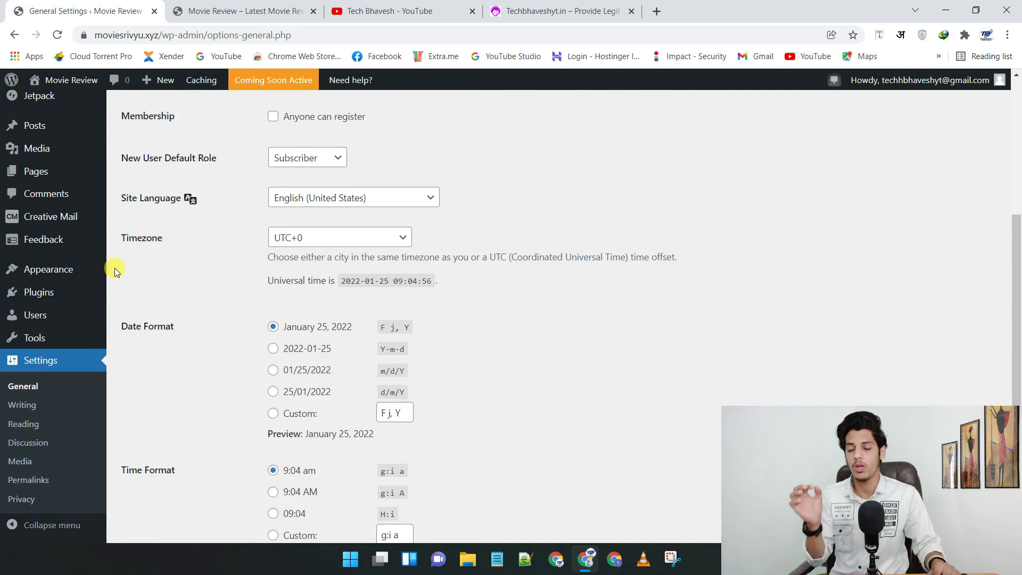
mouse_move(28, 170)
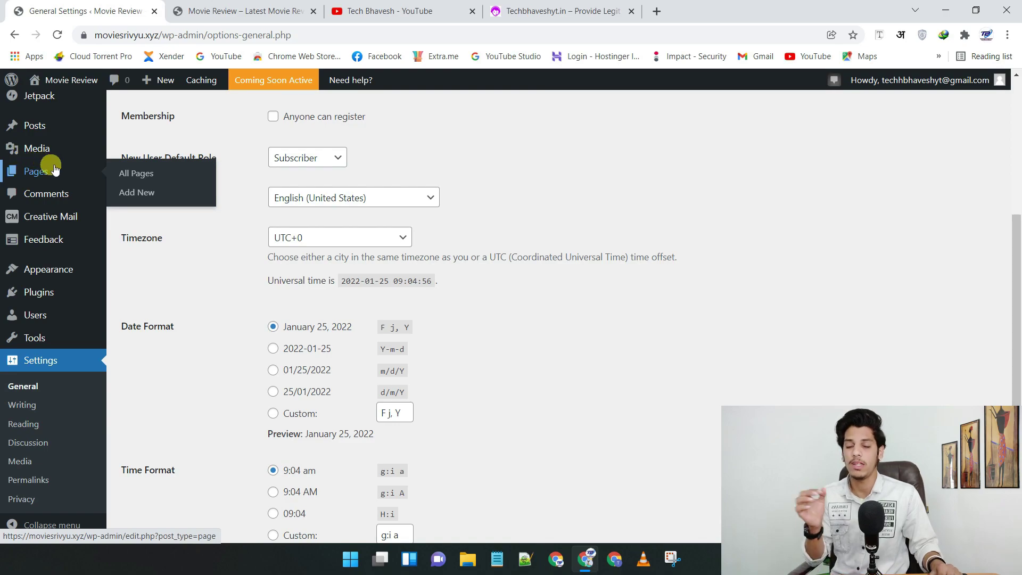
left_click(46, 172)
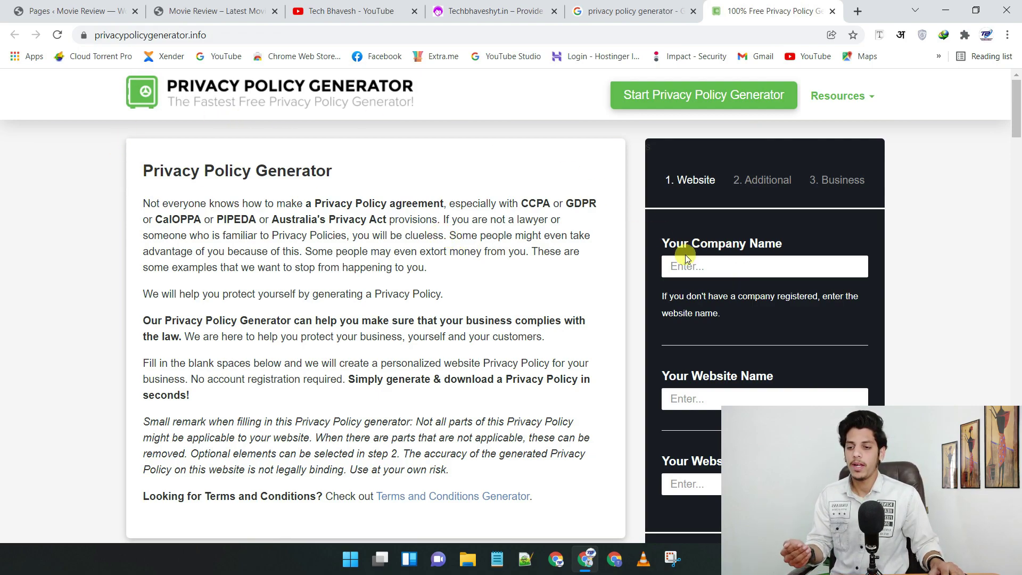
- Fill in the generator's website details and copy the generated policy text to the clipboard
left_click(705, 483)
left_click(729, 309)
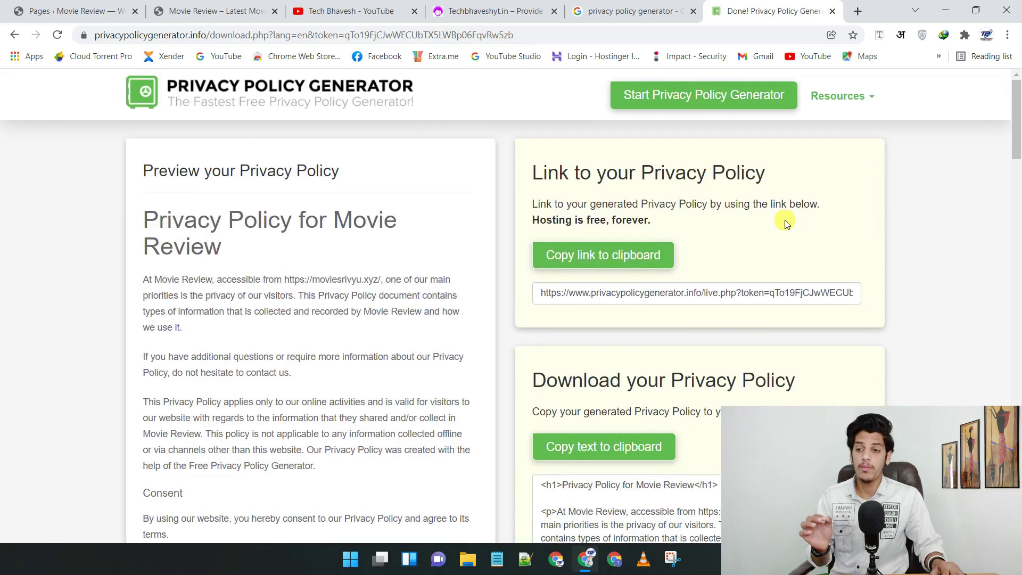
scroll(785, 224, "down", 5)
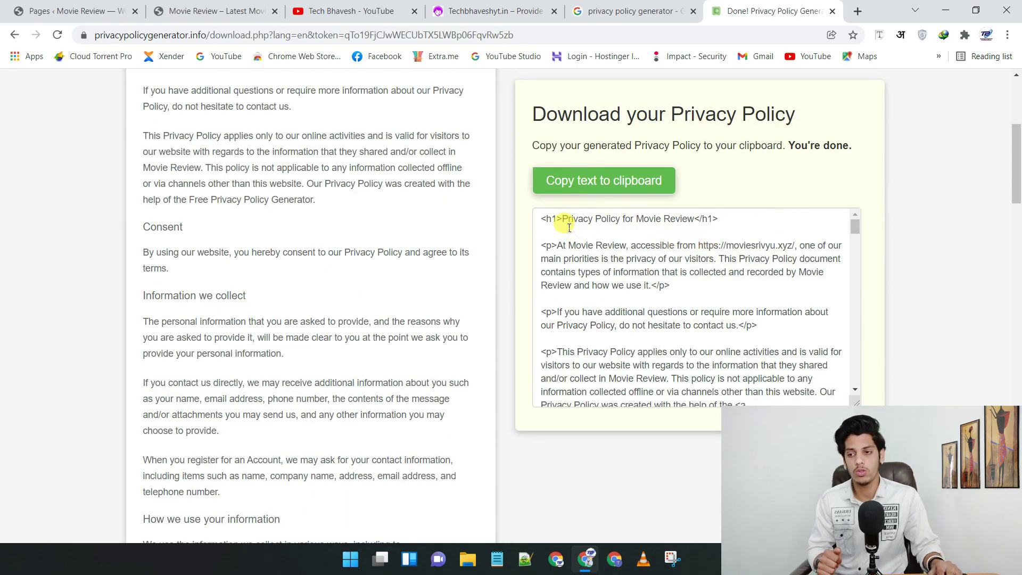
left_click(554, 179)
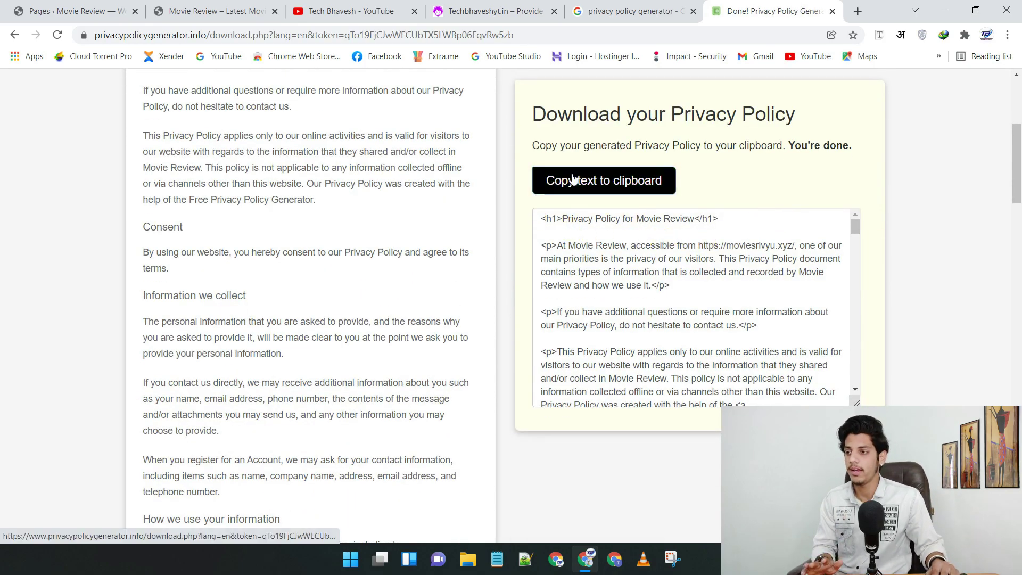
left_click(567, 179)
left_click(79, 6)
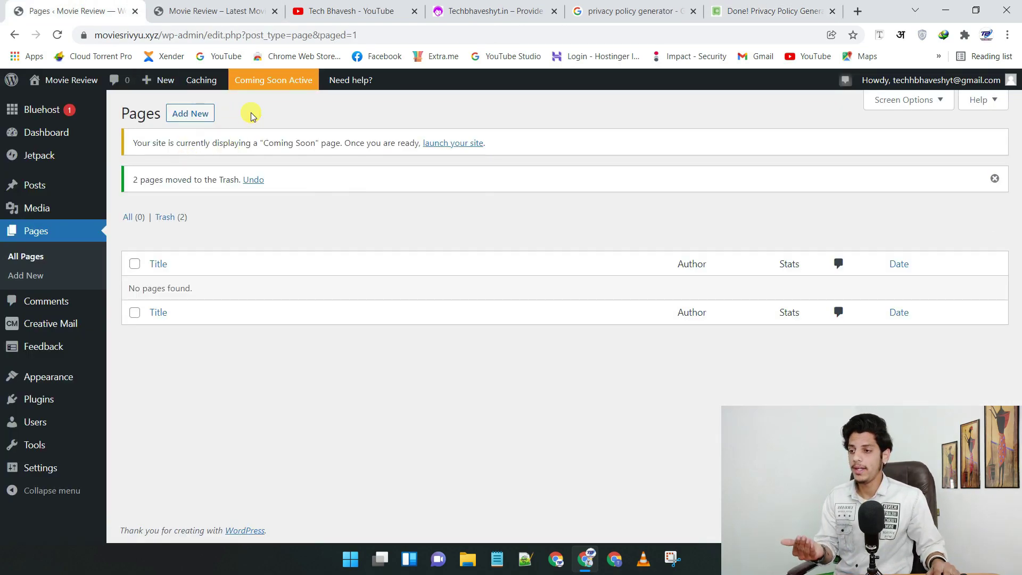
- Create a Privacy Policy page with the pasted policy text and publish it
left_click(181, 112)
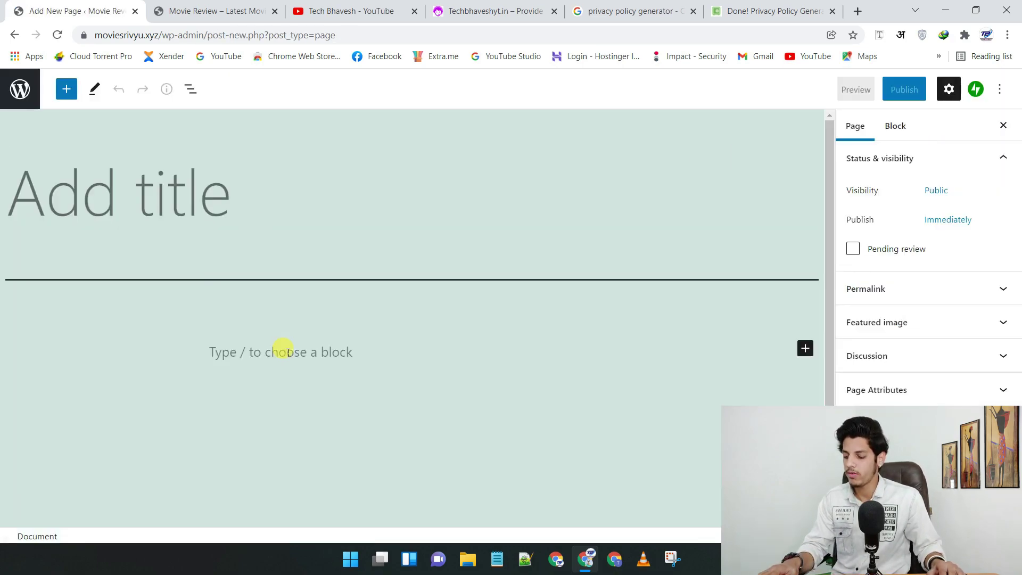
left_click(263, 326)
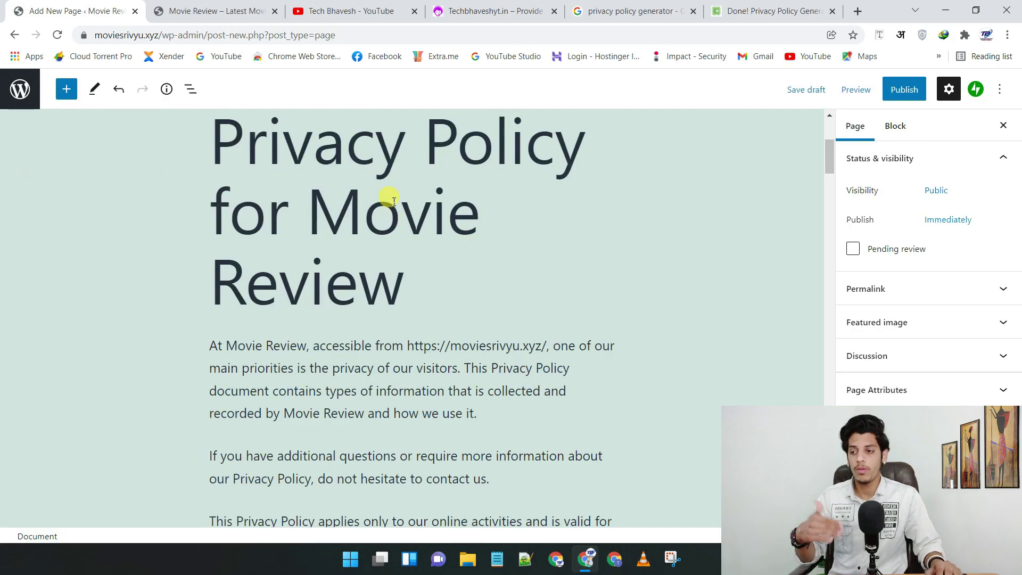
scroll(394, 194, "down", 7)
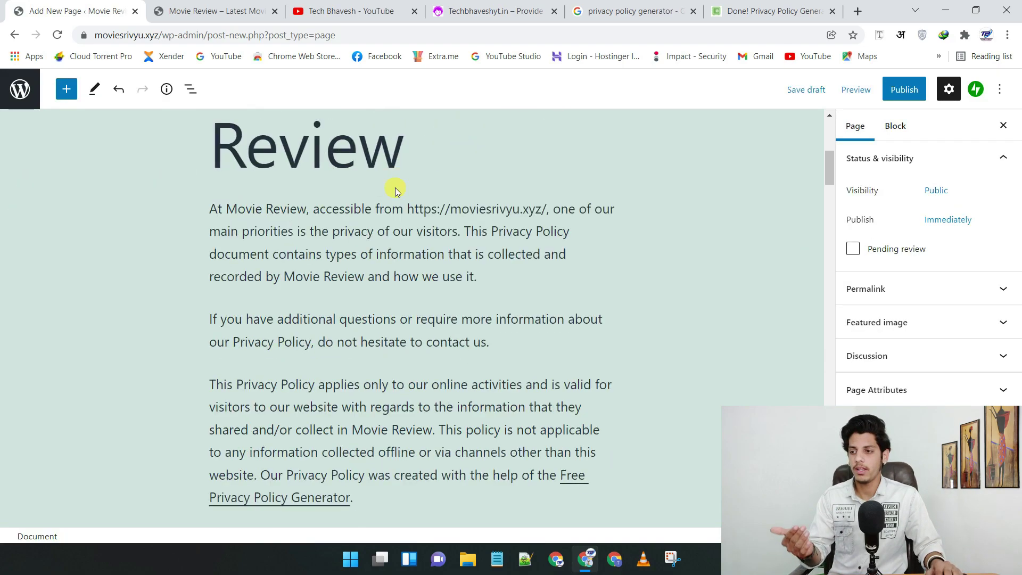
scroll(420, 184, "up", 12)
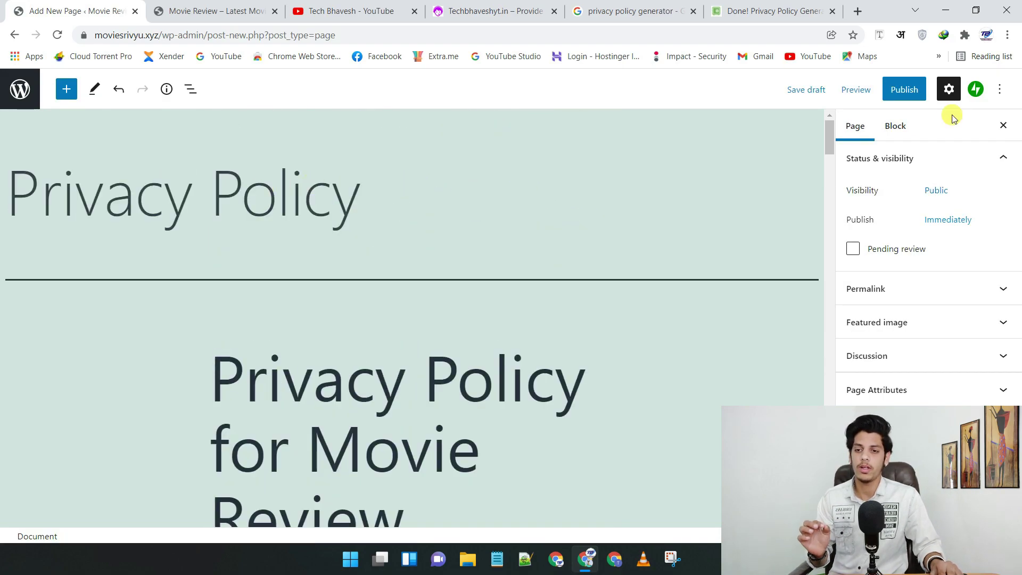
left_click(904, 89)
left_click(888, 89)
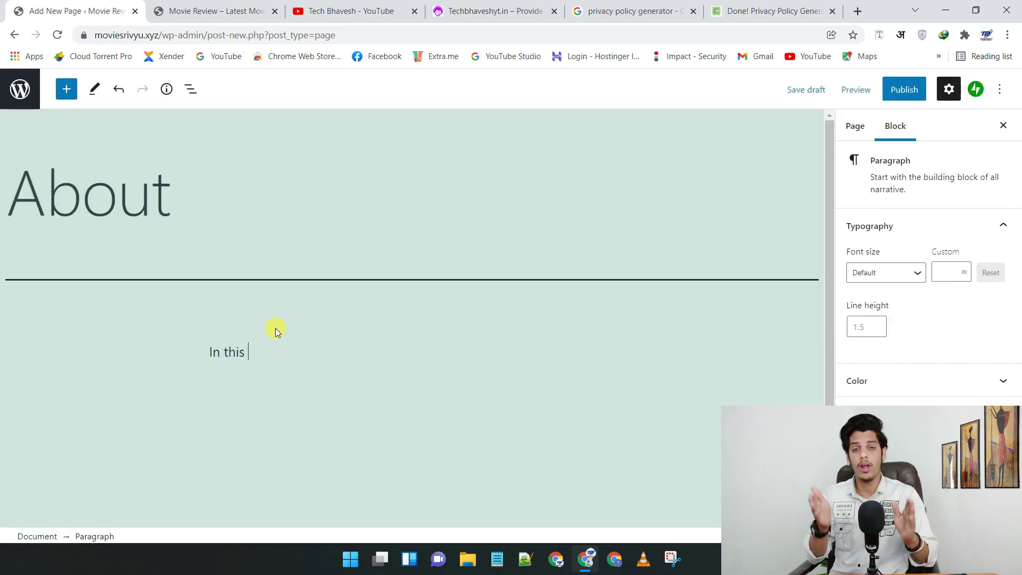
- Publish an About page on movie and TV show reviews, then start the Contact page's e-mail line
type("blog we will giov")
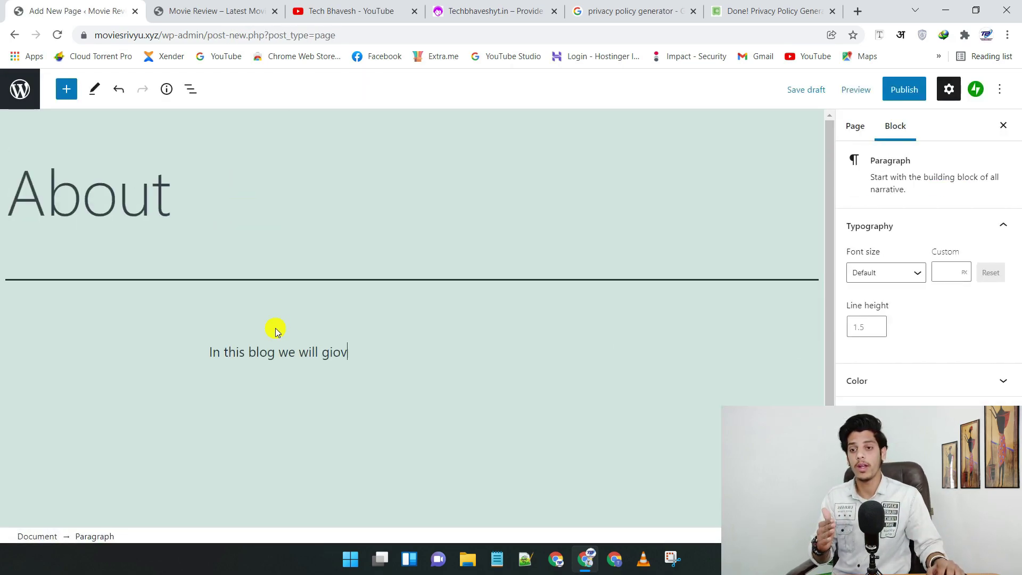
key("BackSpace")
key("BackSpace")
key("BackSpace")
type("write content related to movies and other tv shoes")
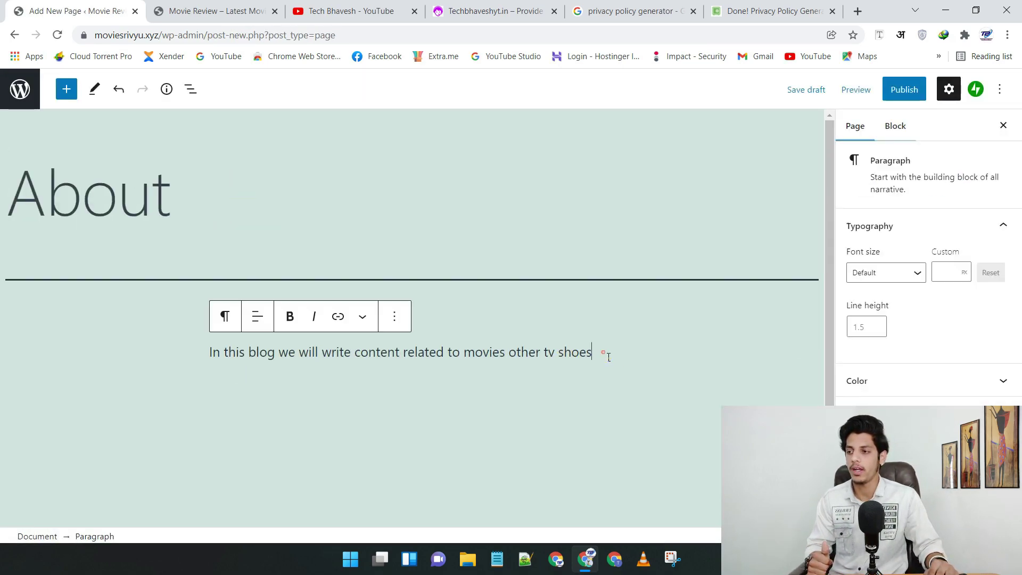
left_click(609, 357)
key("Return")
left_click(904, 89)
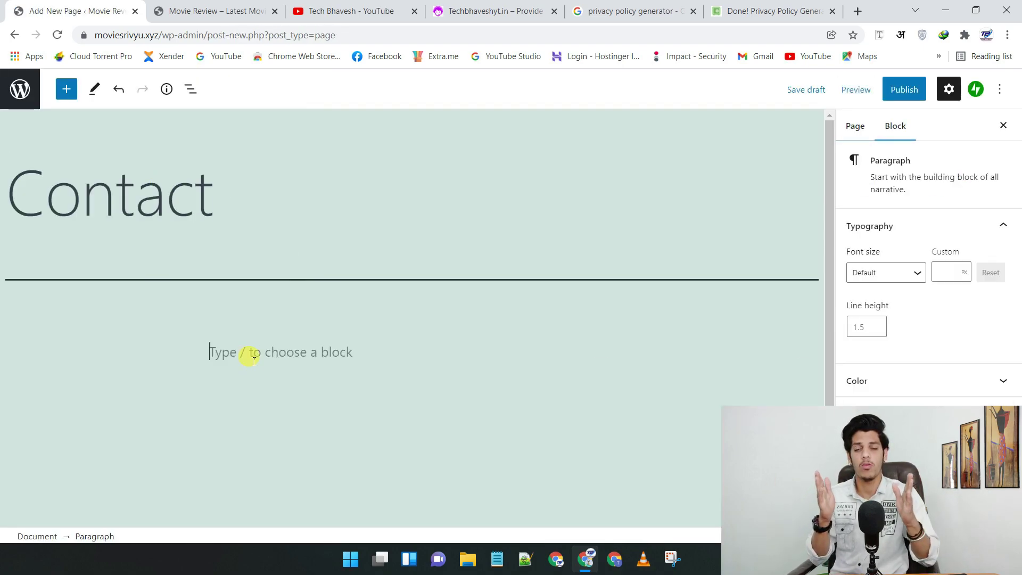
type("Contact E-Mail - Te")
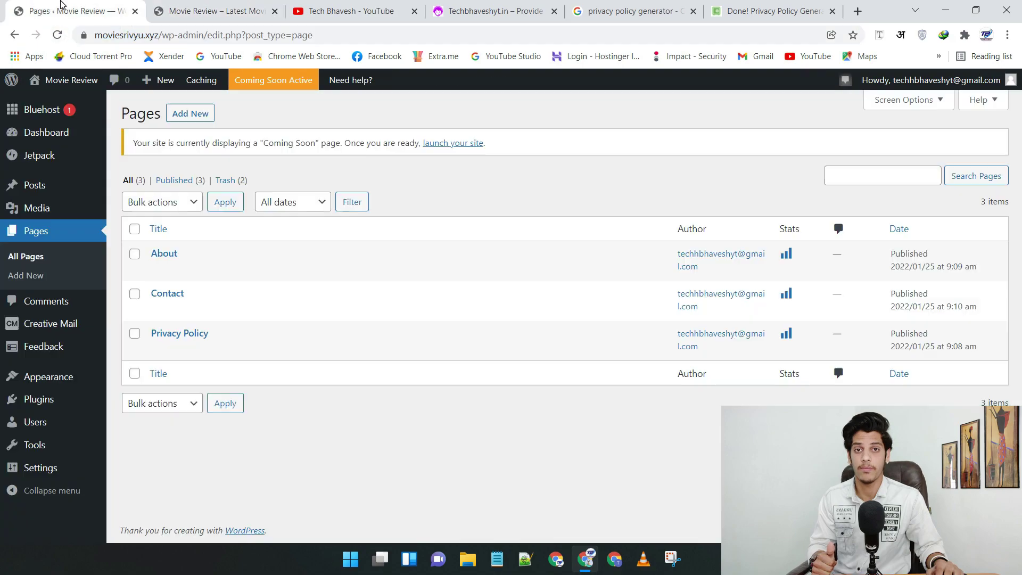
mouse_move(484, 349)
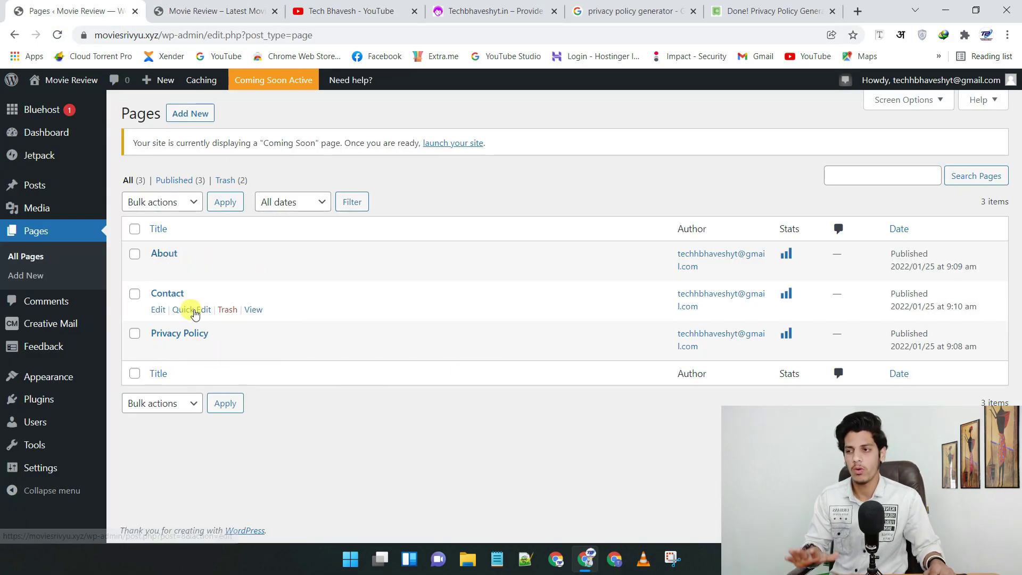
- Check the front page and Techbhaveshyt.in site, then go to Appearance > Themes in admin
left_click(217, 10)
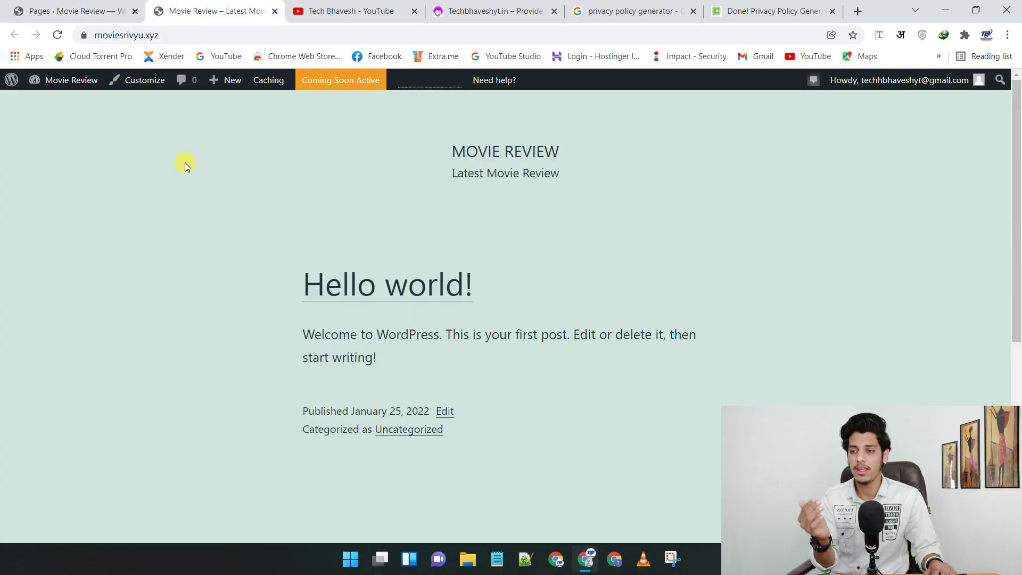
left_click(479, 9)
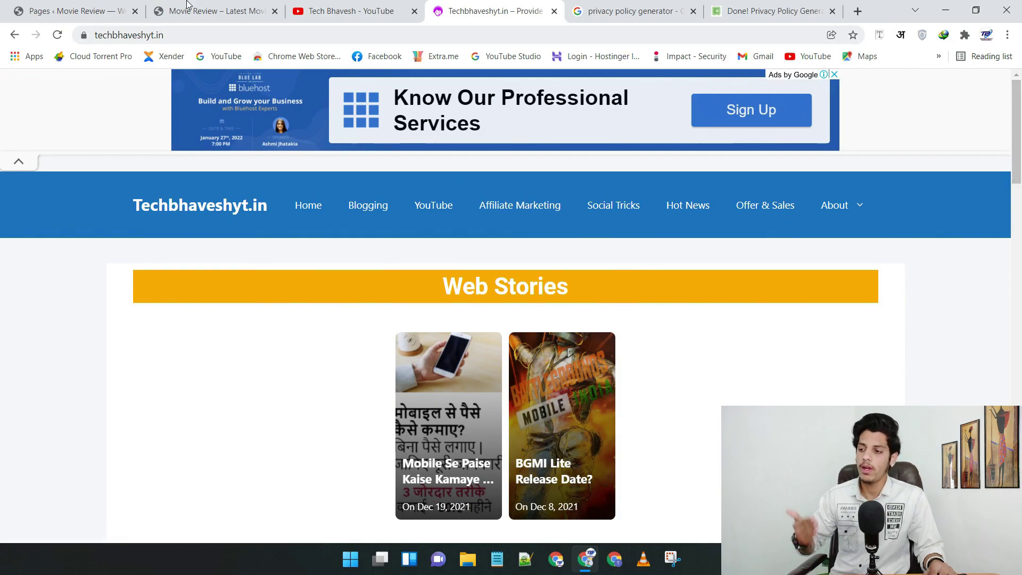
left_click(80, 11)
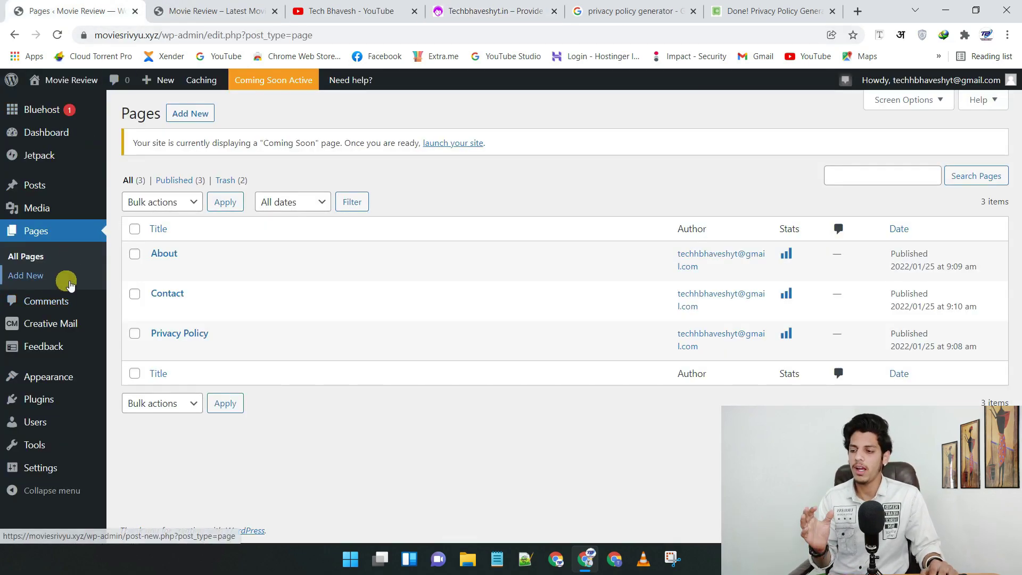
mouse_move(55, 372)
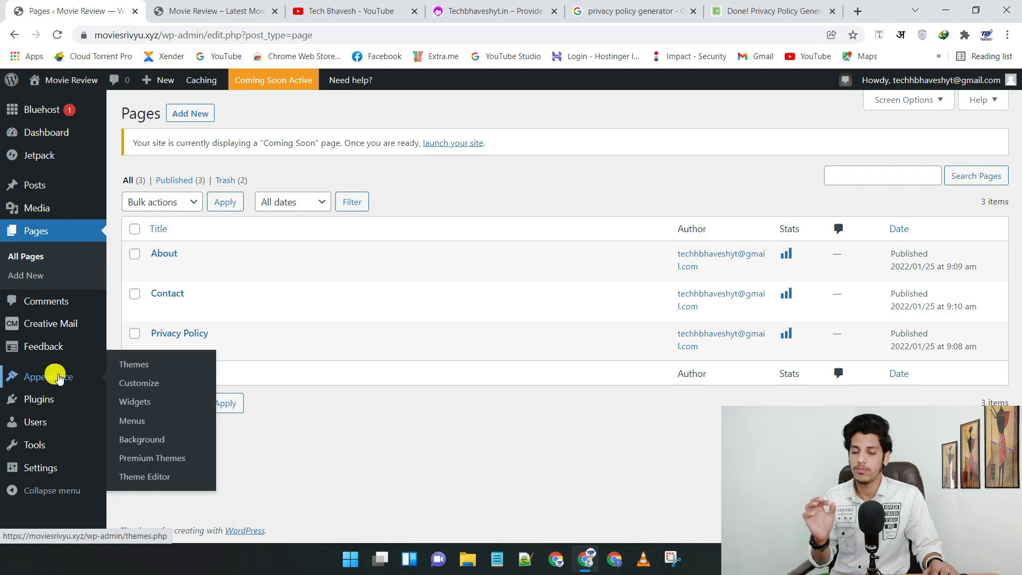
left_click(151, 371)
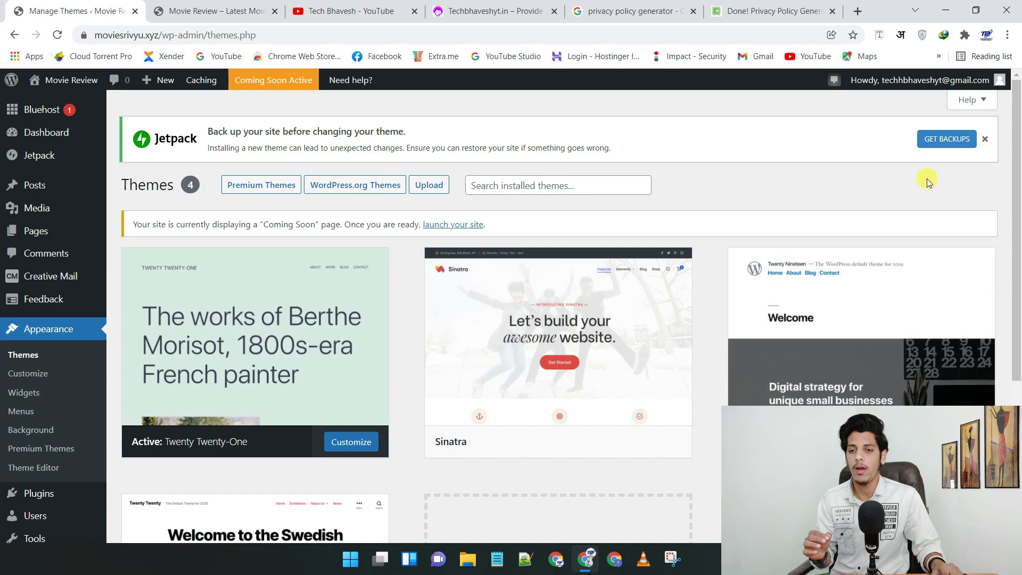
- Dismiss the backup notice and search new themes for 'ge'
left_click(985, 139)
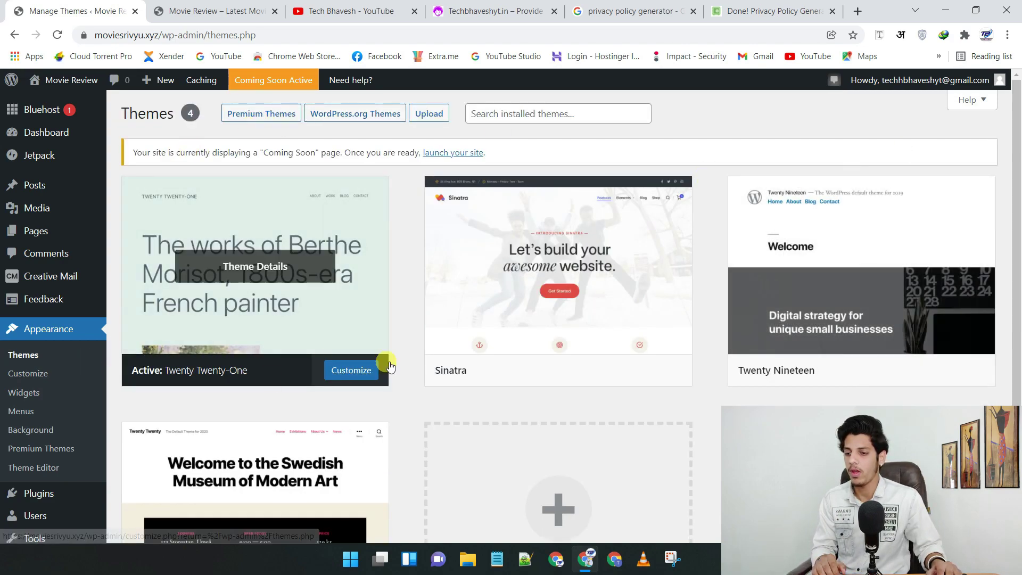
scroll(448, 258, "down", 3)
left_click(561, 343)
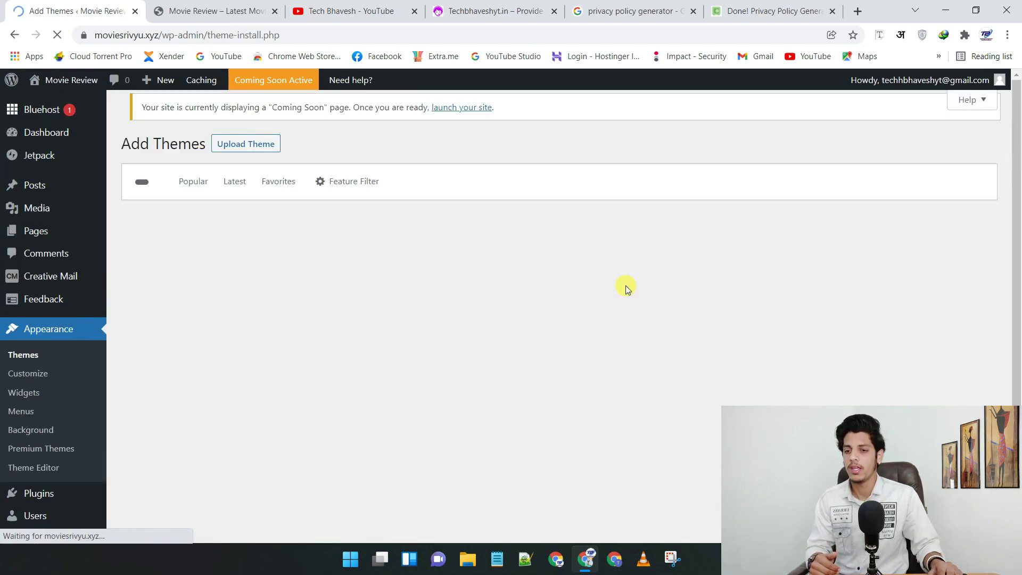
left_click(833, 191)
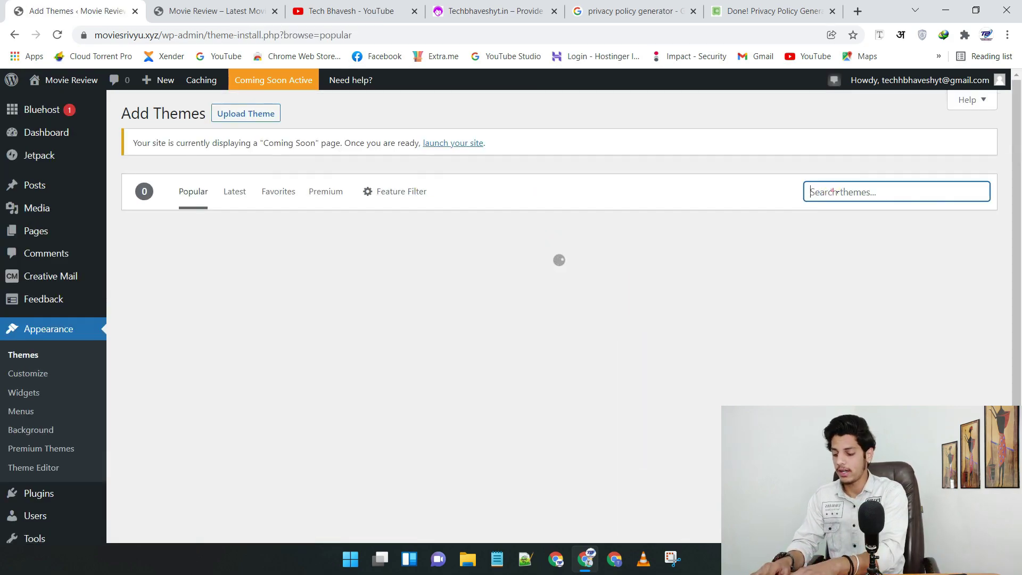
type("gene")
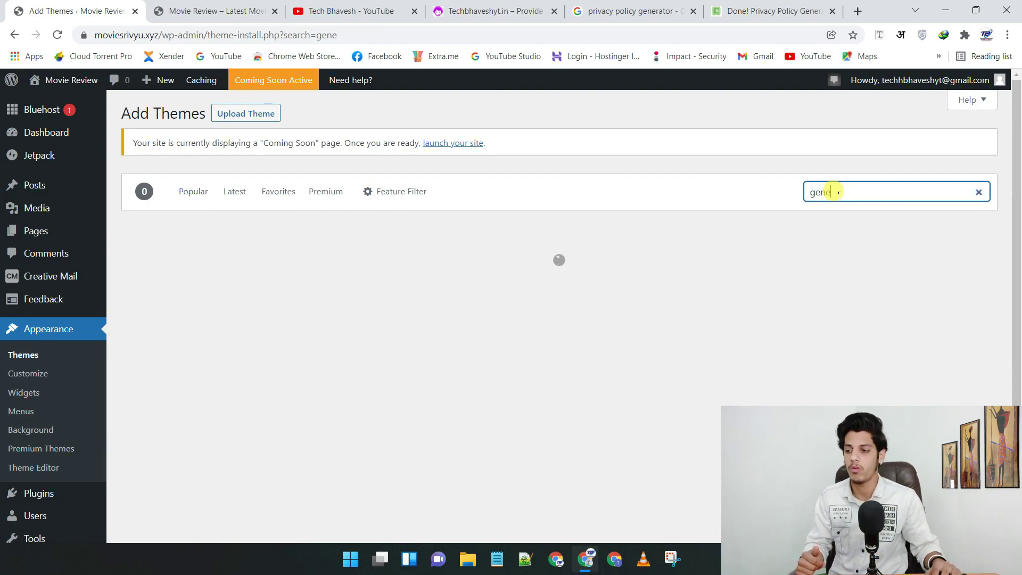
- Install and activate the GeneratePress theme
scroll(255, 178, "down", 3)
scroll(258, 178, "up", 1)
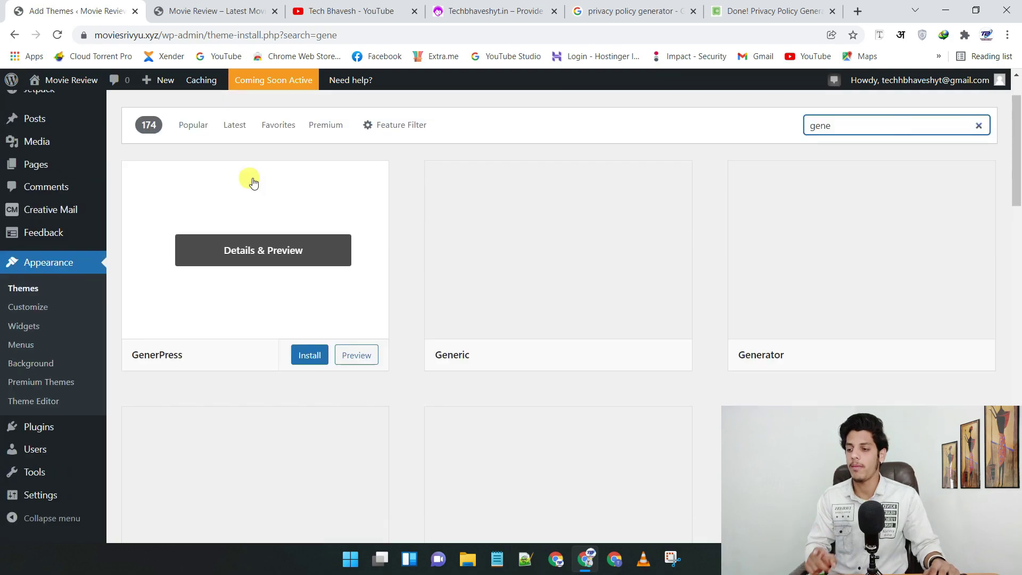
scroll(228, 413, "down", 2)
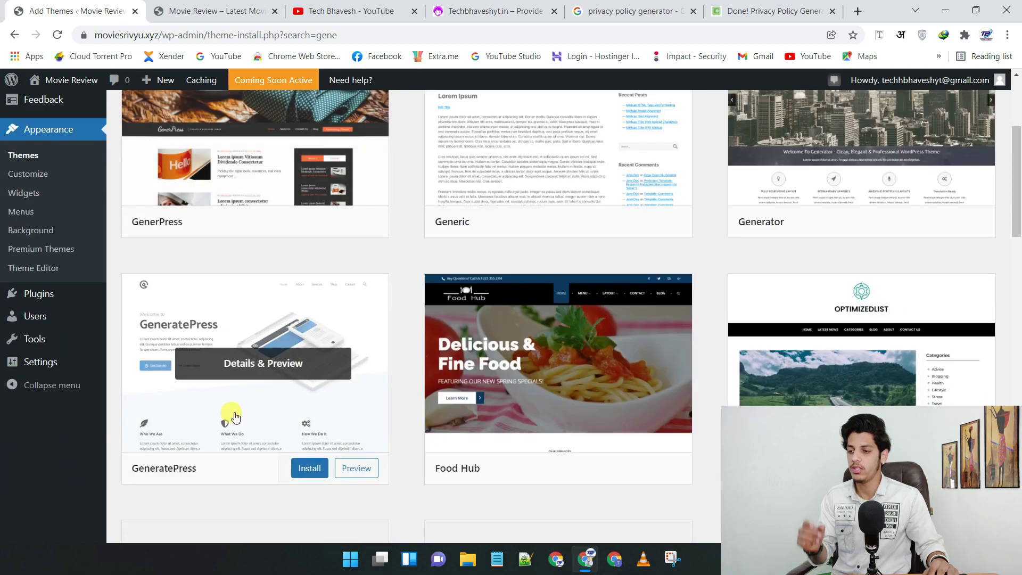
left_click(321, 464)
left_click(276, 467)
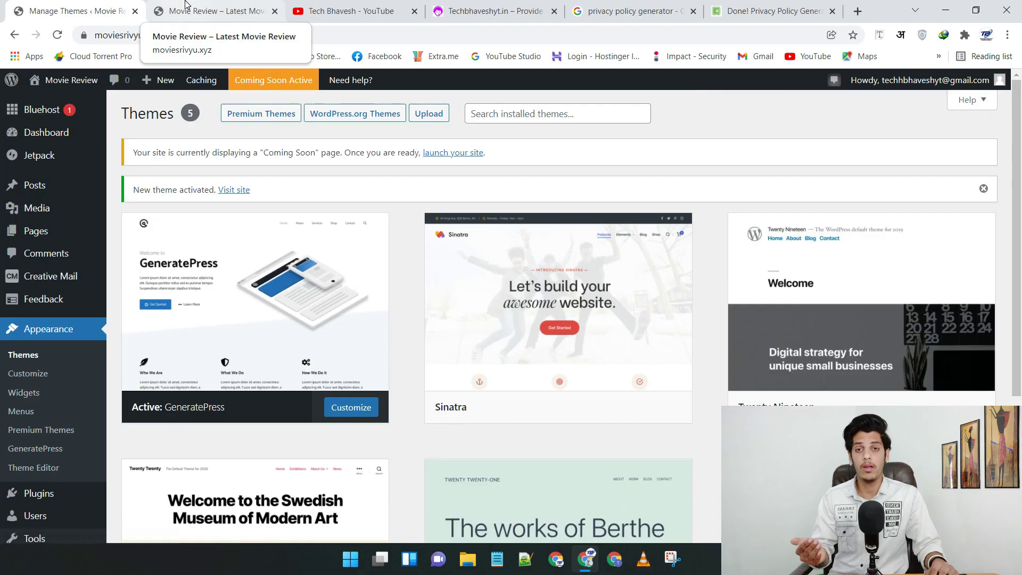
left_click(184, 5)
- Reload the site in GeneratePress, view the Privacy Policy page, then return to the home page
left_click(58, 35)
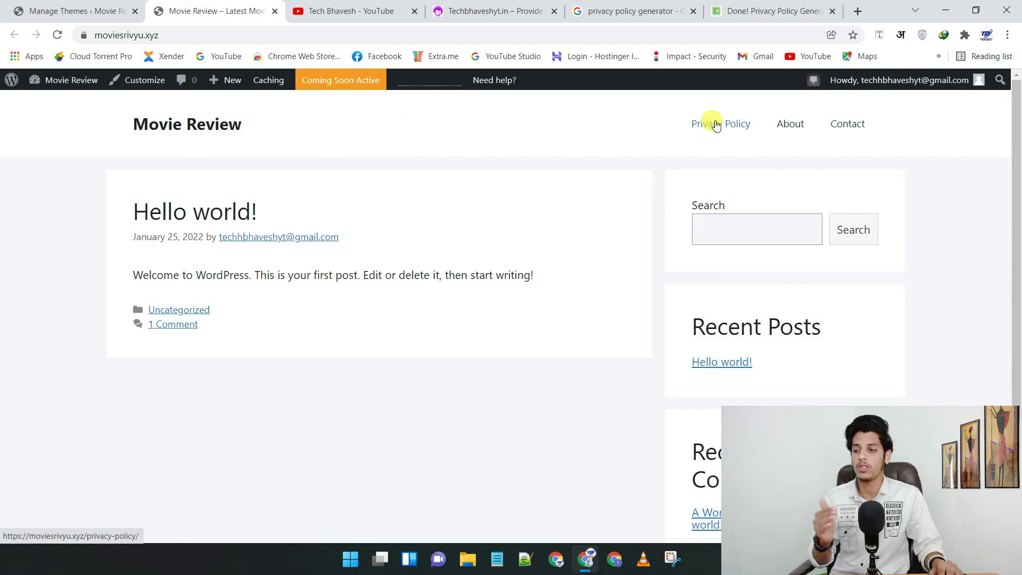
left_click(761, 128)
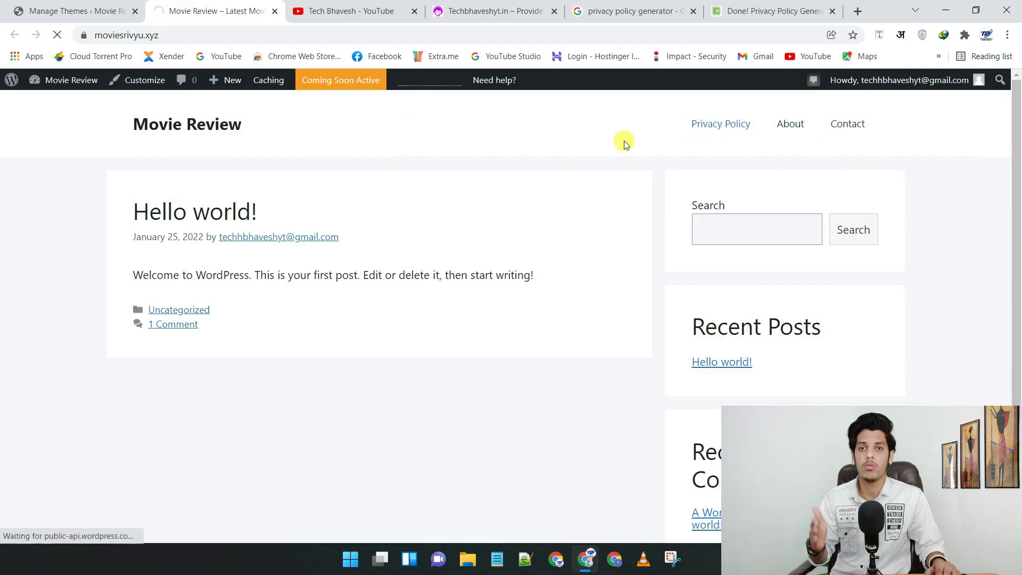
scroll(315, 191, "down", 5)
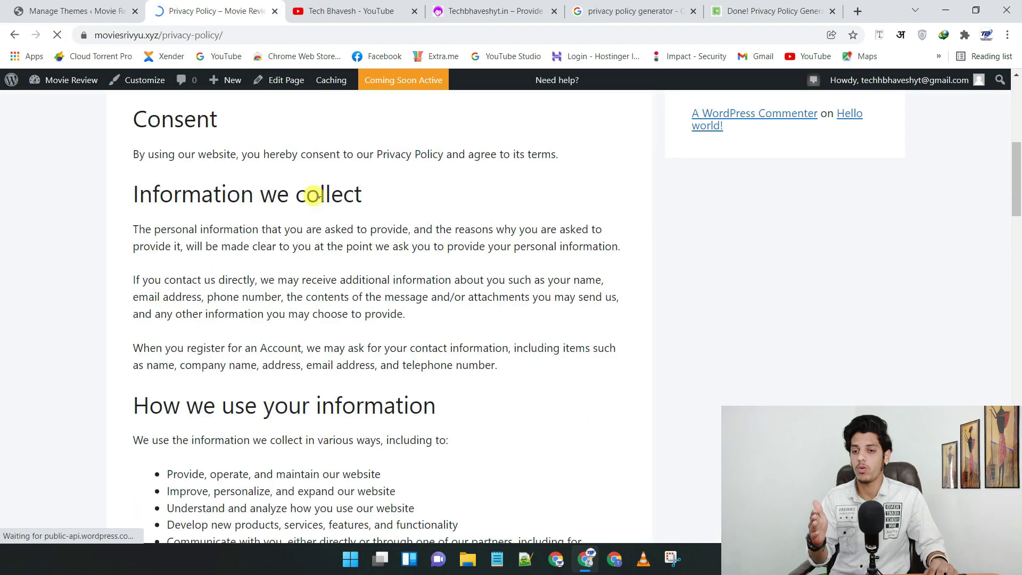
scroll(315, 191, "up", 5)
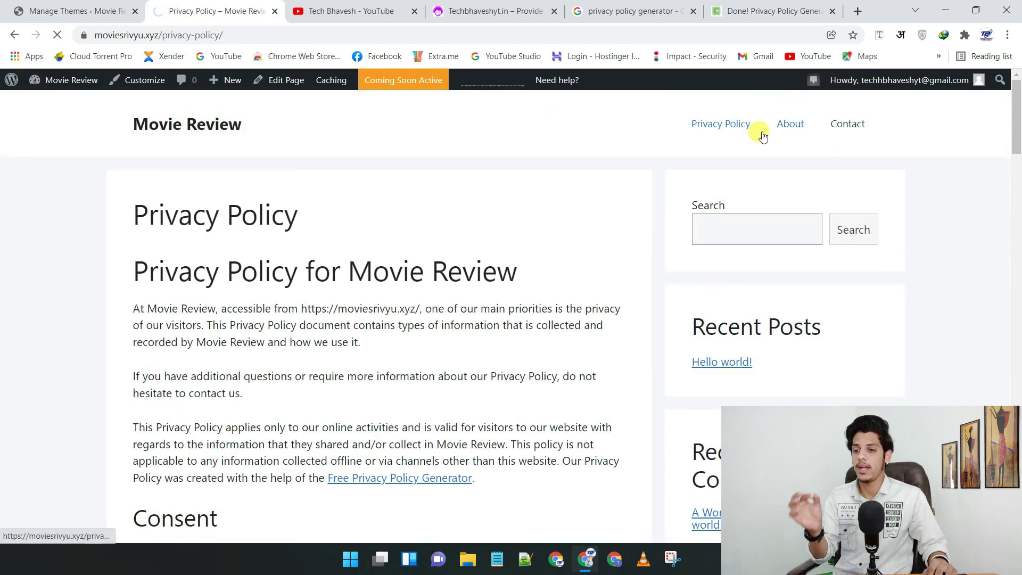
left_click(198, 122)
scroll(839, 231, "down", 2)
scroll(880, 318, "up", 2)
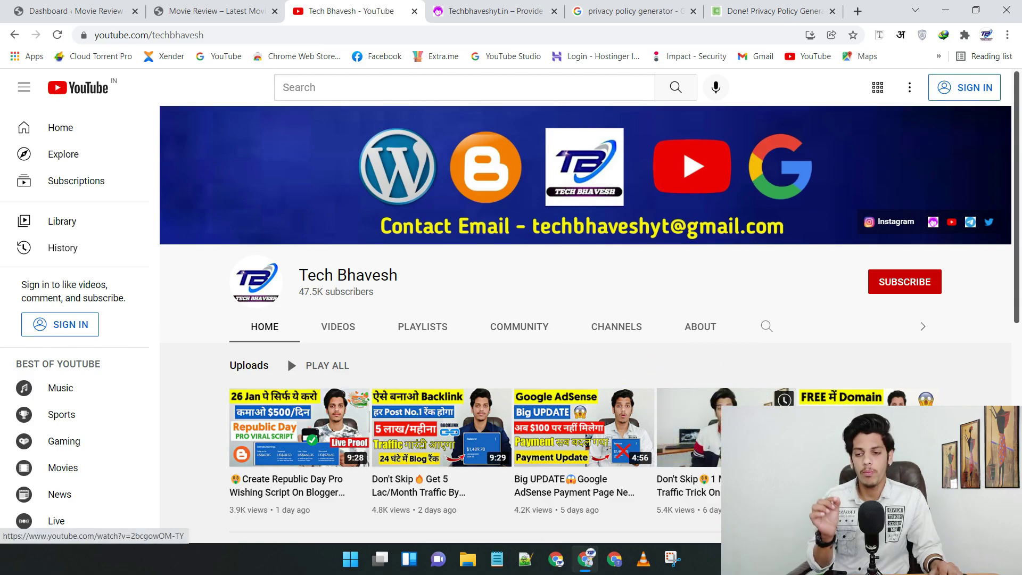
- Scroll the YouTube channel home page to browse its recent uploads
scroll(286, 356, "down", 1)
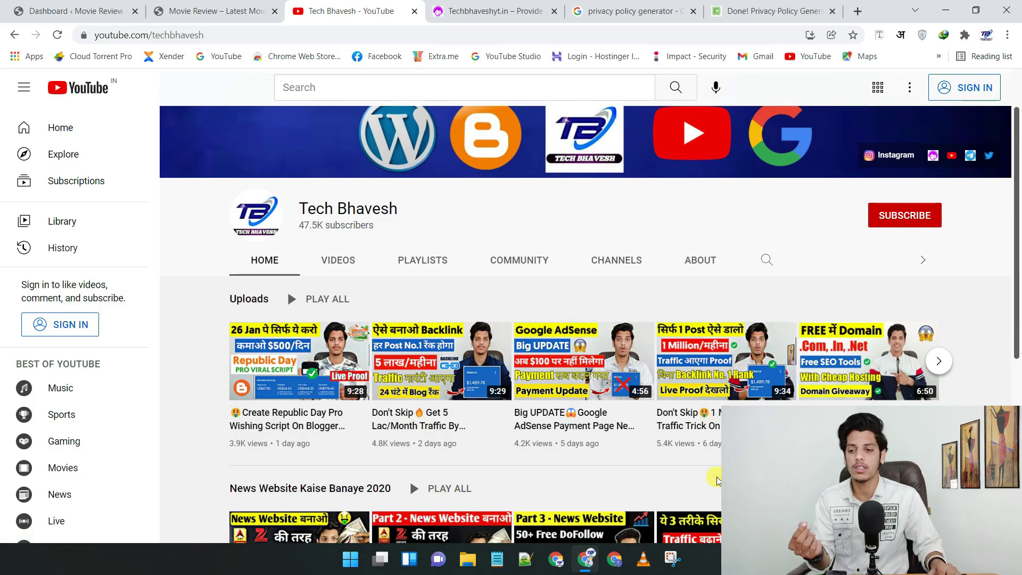
mouse_move(717, 435)
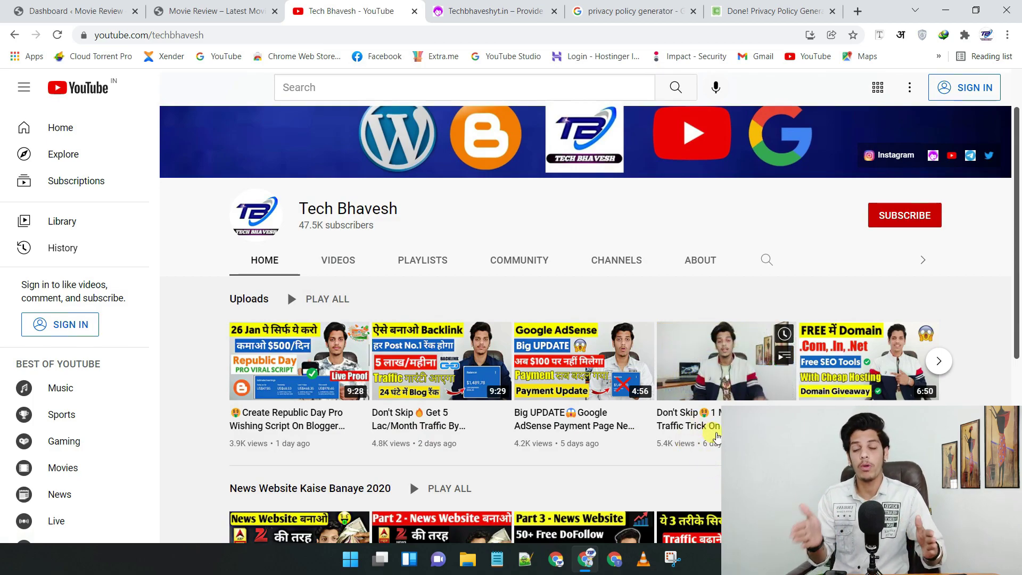